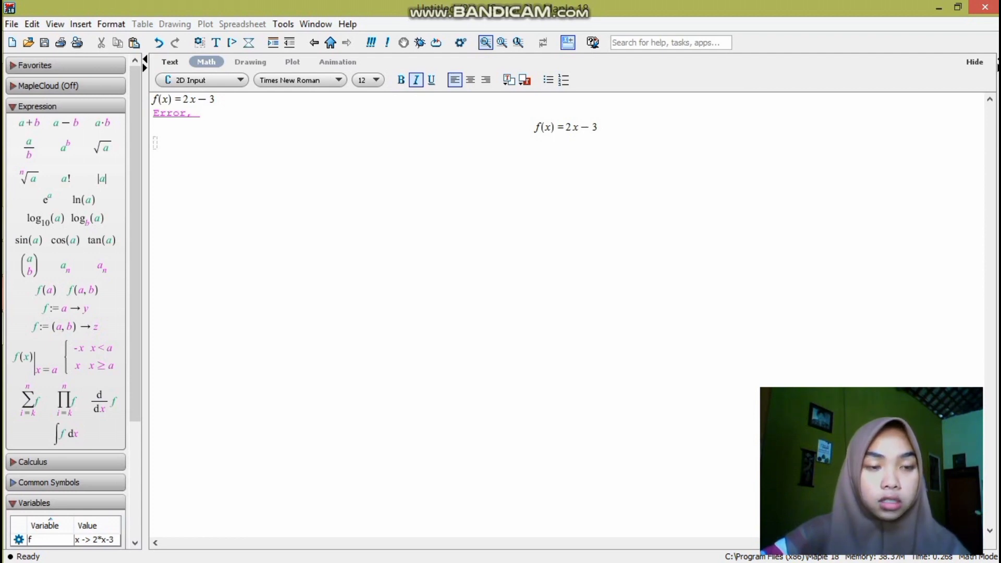
Define the function f := (x) → 2x − 3 with the assignment operator on the empty line.
text(f)
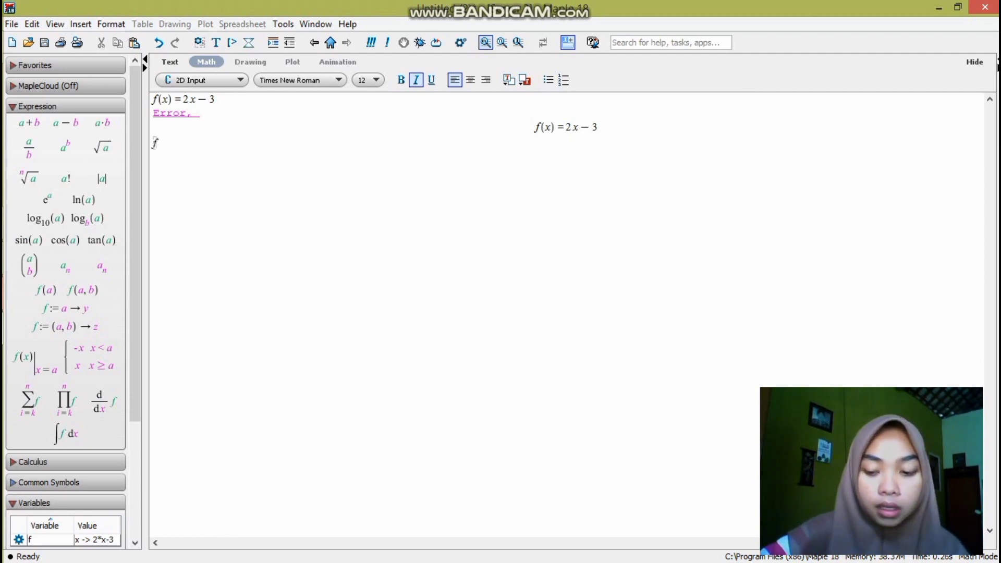
text(:=)
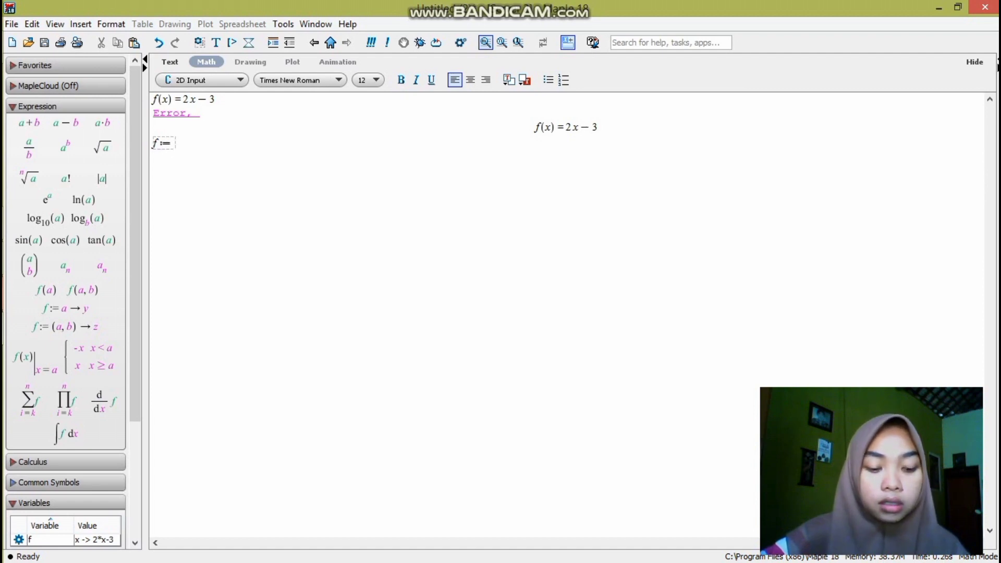
text((x)
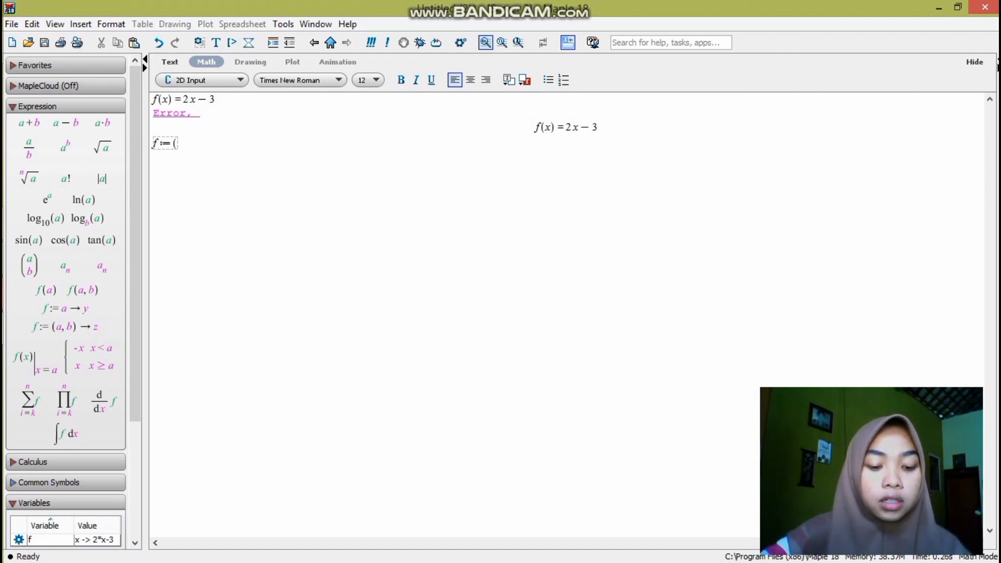
text()->)
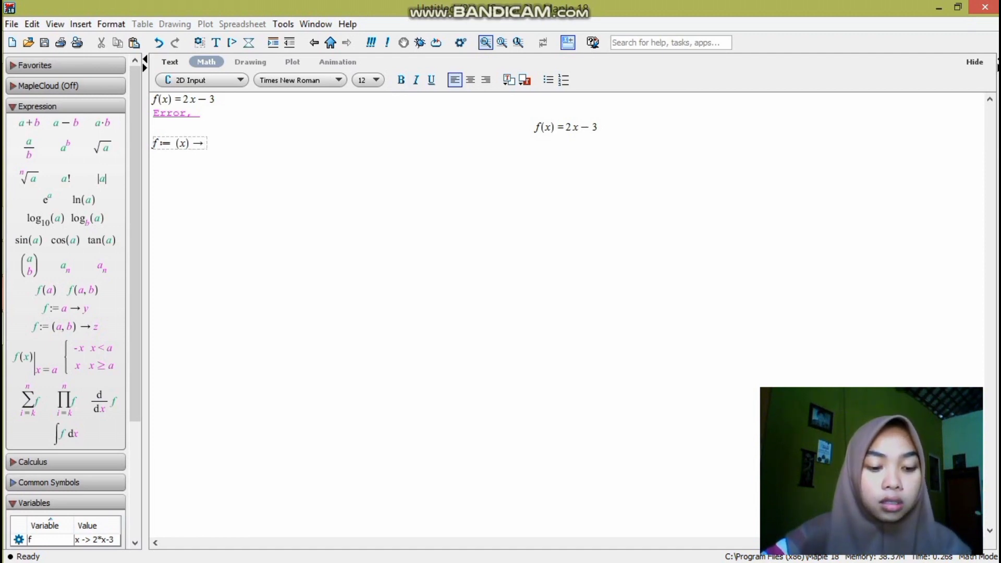
text(2x-3)
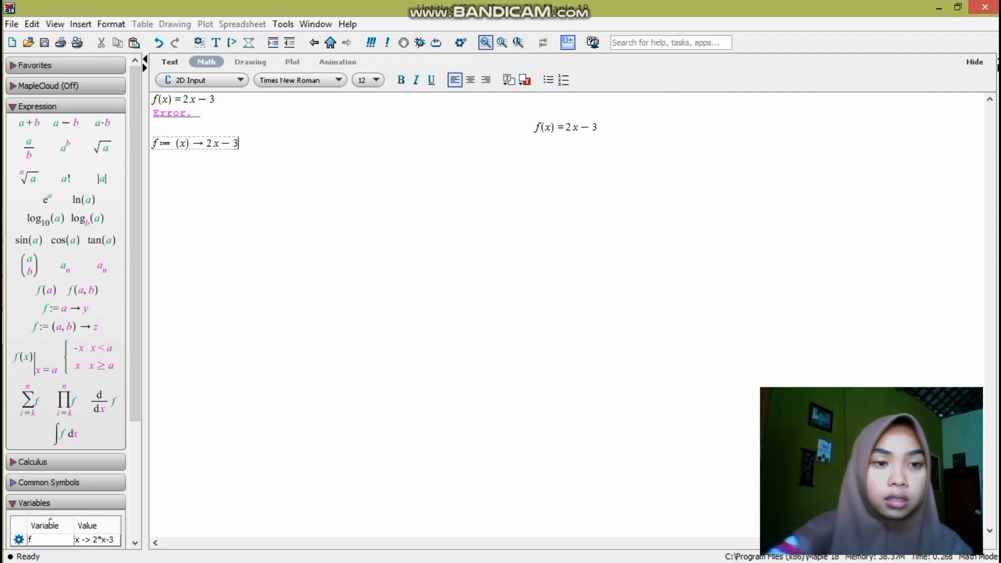
key(Return)
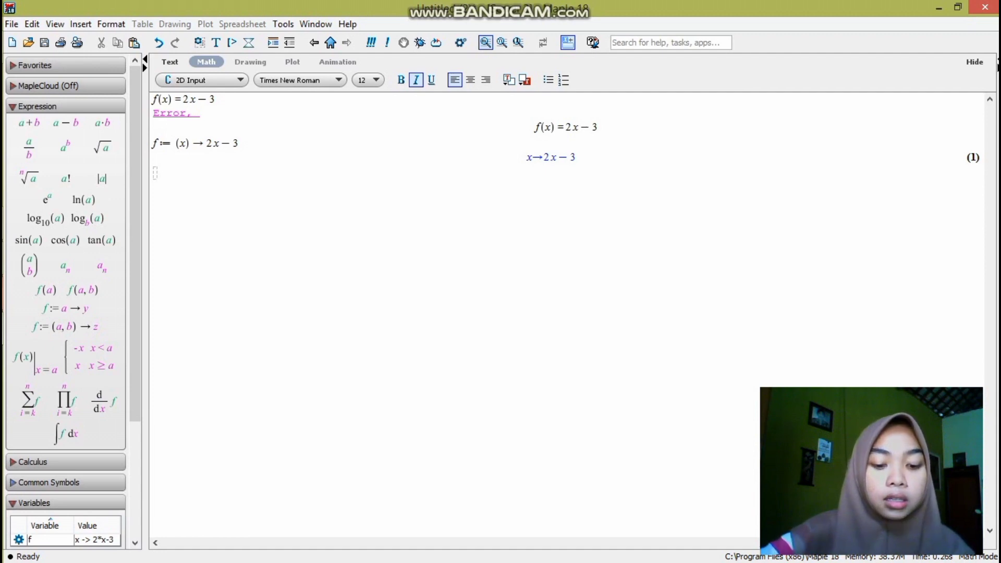
Evaluate the linear function at x = 2 by entering f(2) below its definition.
text(f)
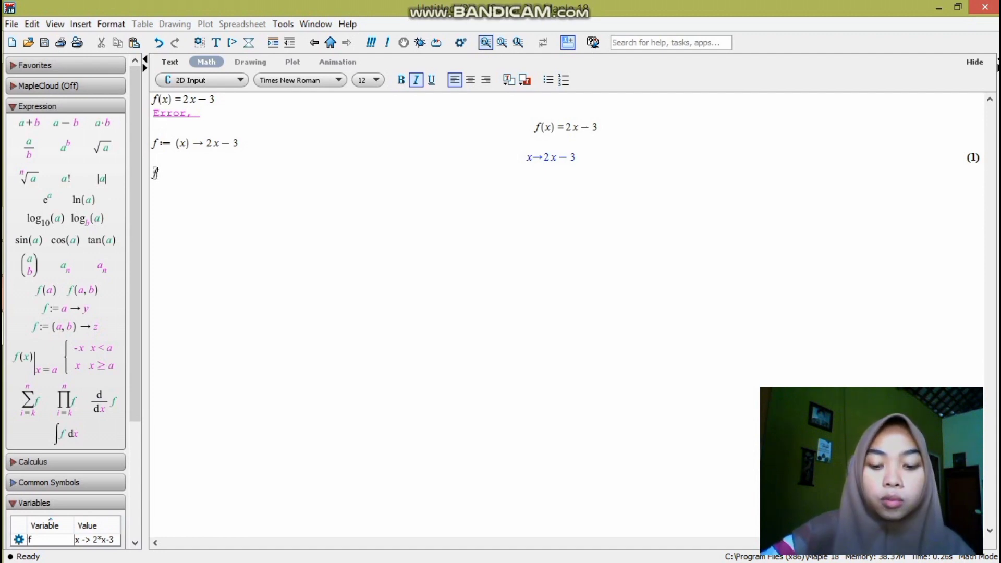
text((2)
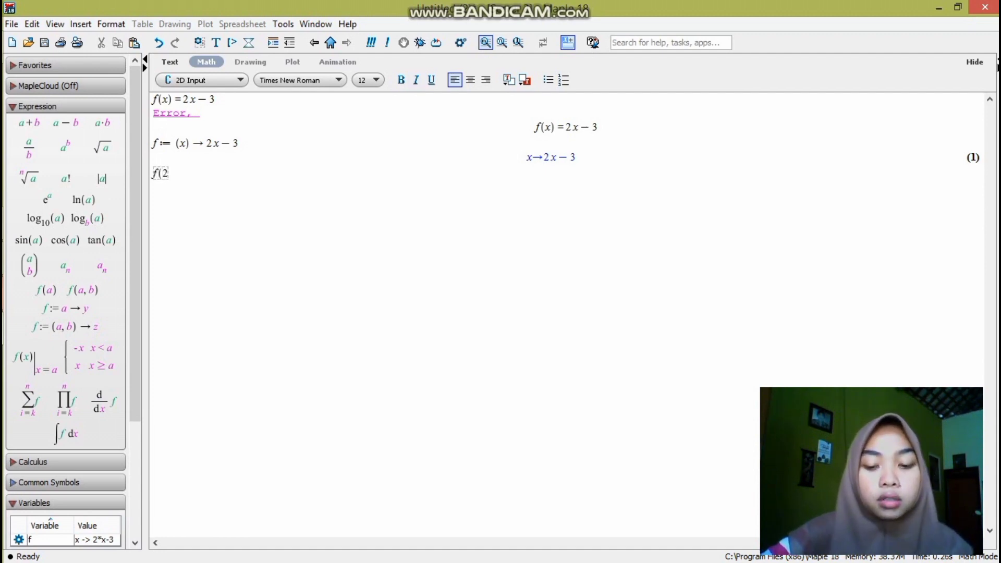
text())
key(Return)
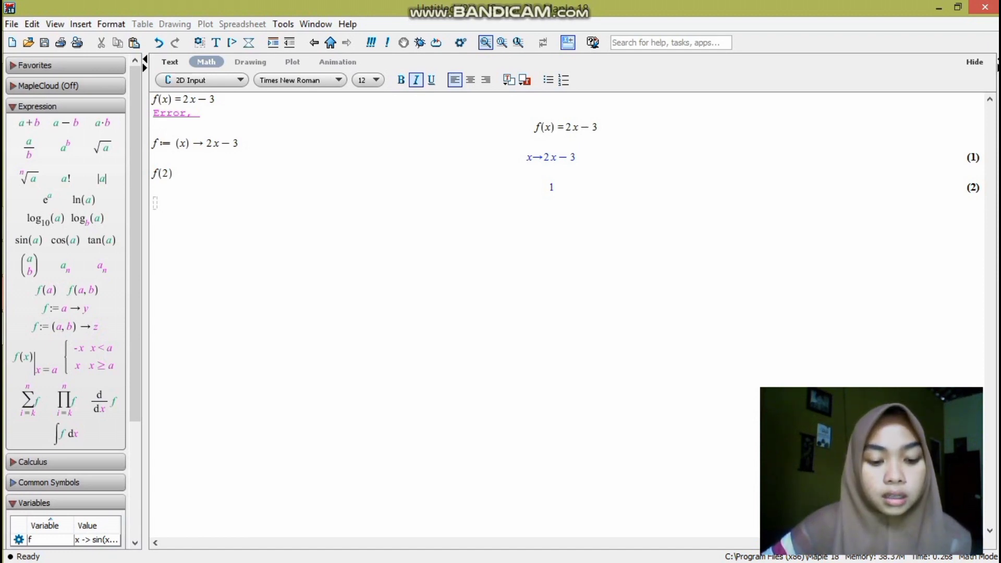
Redefine the function as f := (x) → sin(x) + cos(x) on a new line.
text(f)
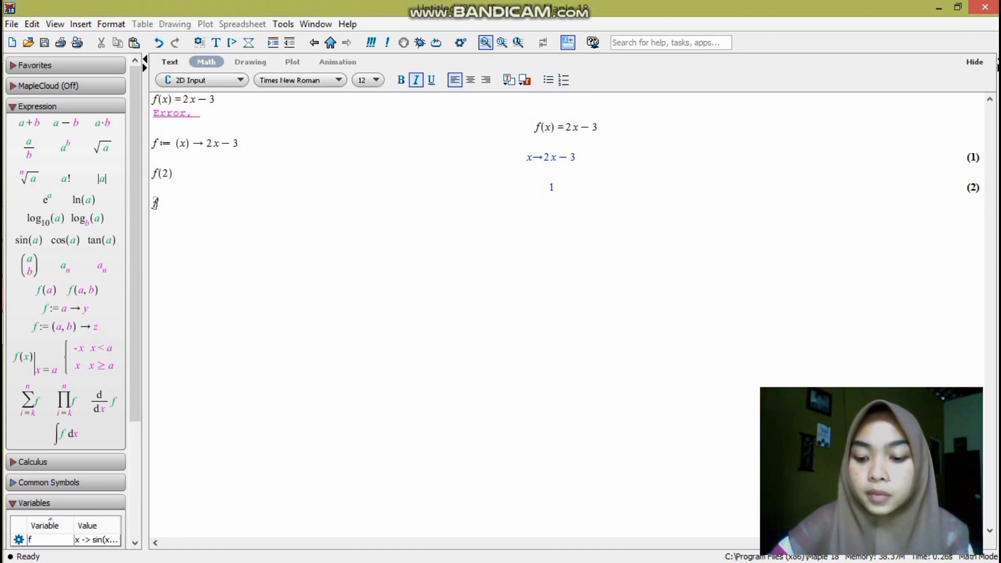
text(:)
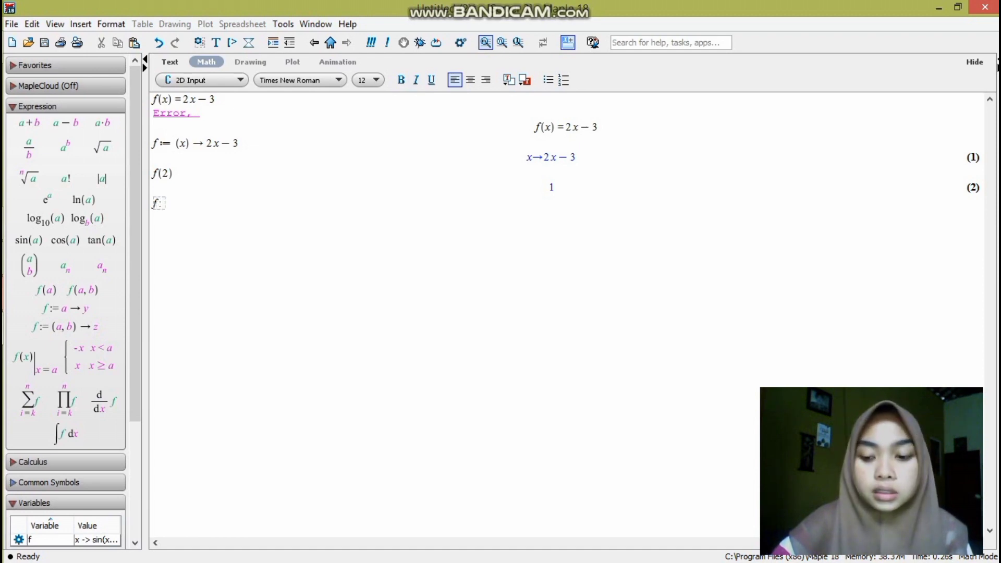
text(=(x)
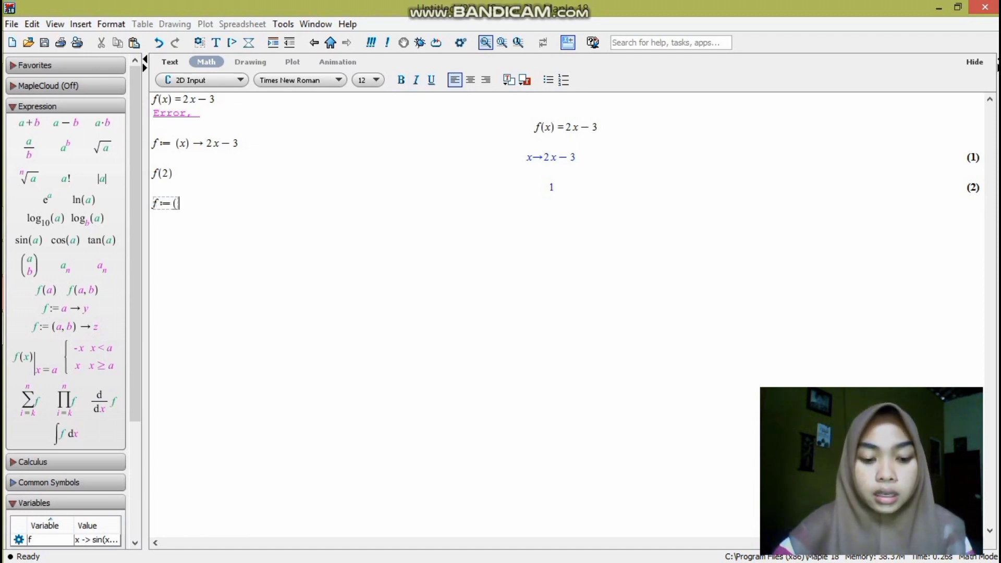
text()->)
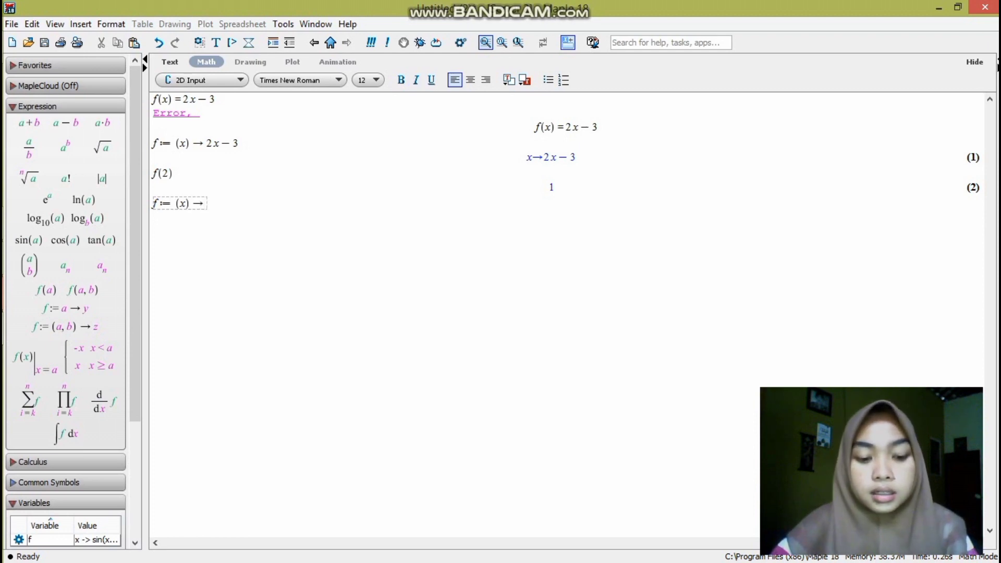
text(sin()
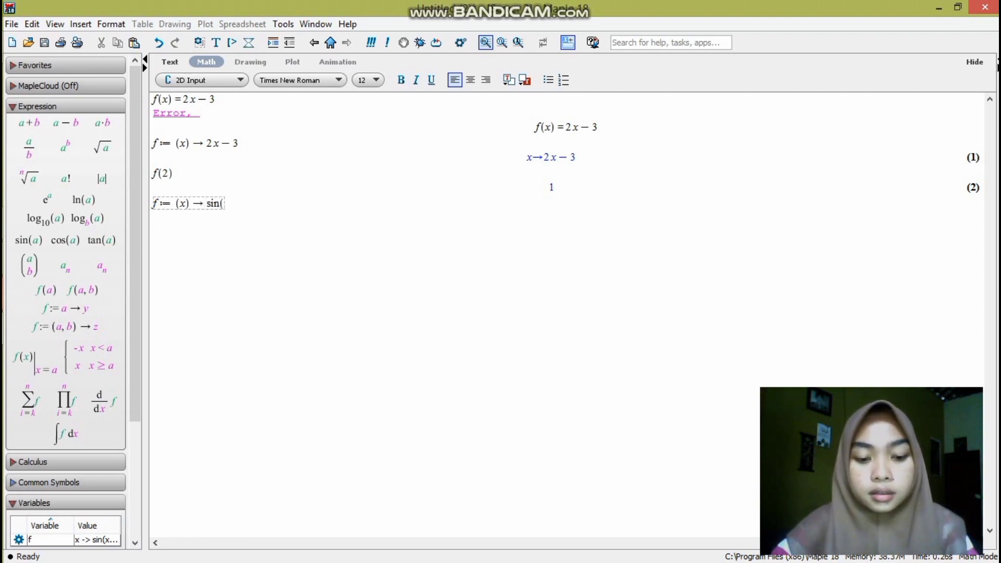
text(x)+)
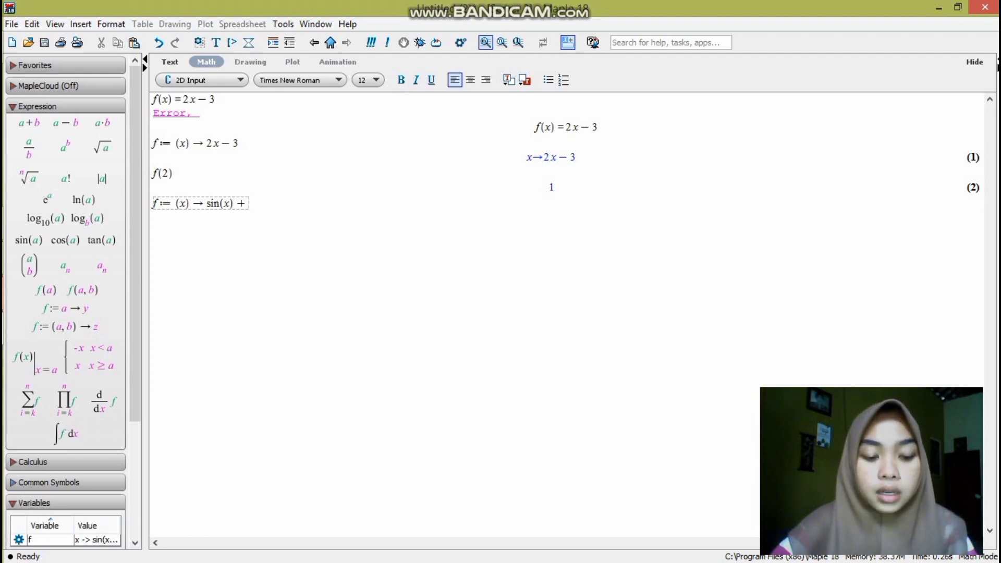
text(cos)
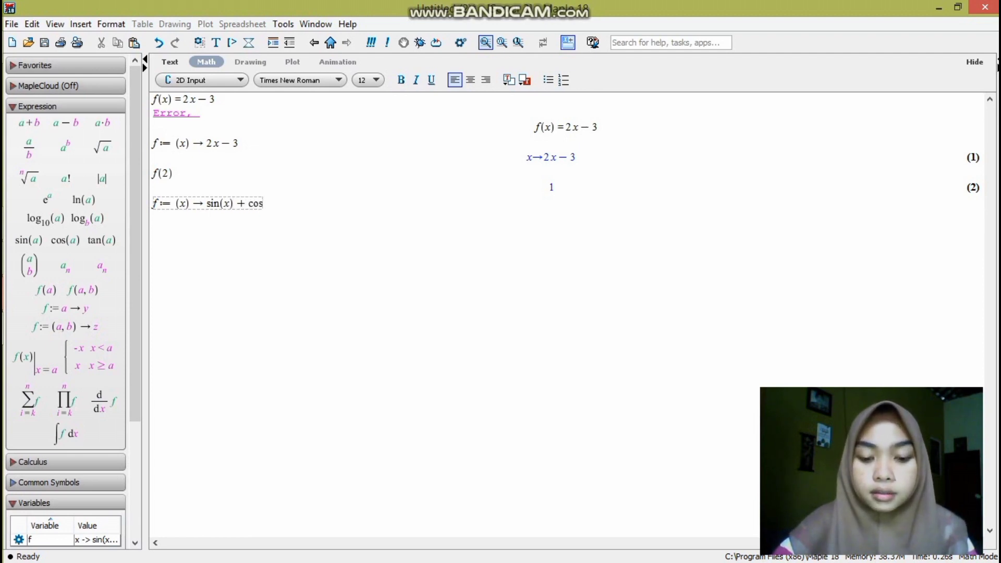
text((x))
key(Return)
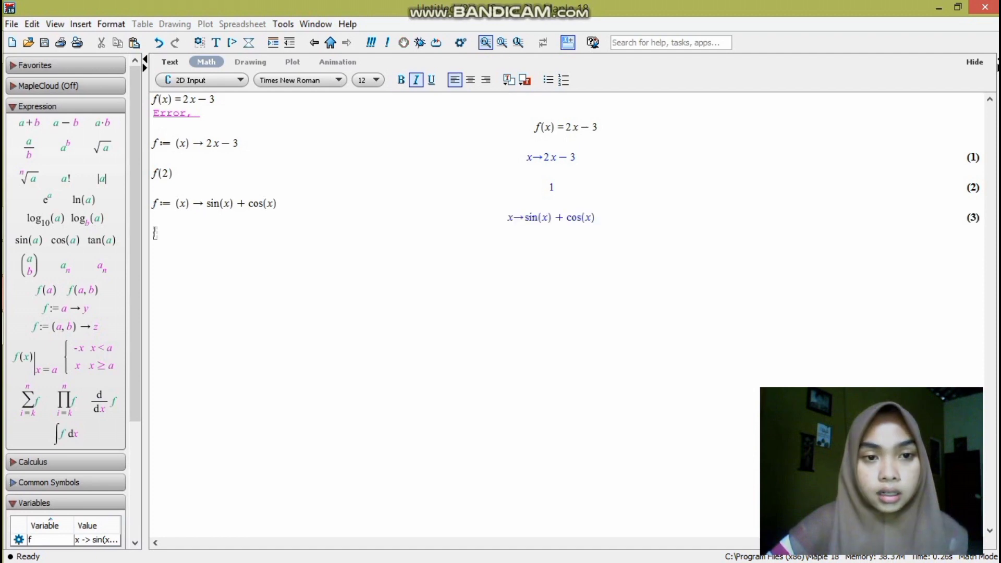
Evaluate the trigonometric function symbolically at x = 2 with f(2).
text(f()
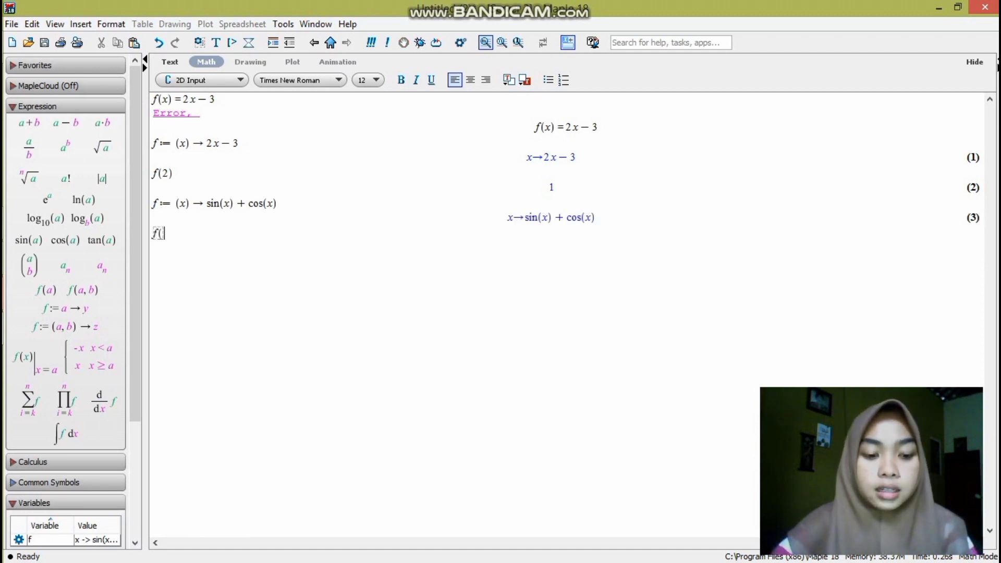
text(2))
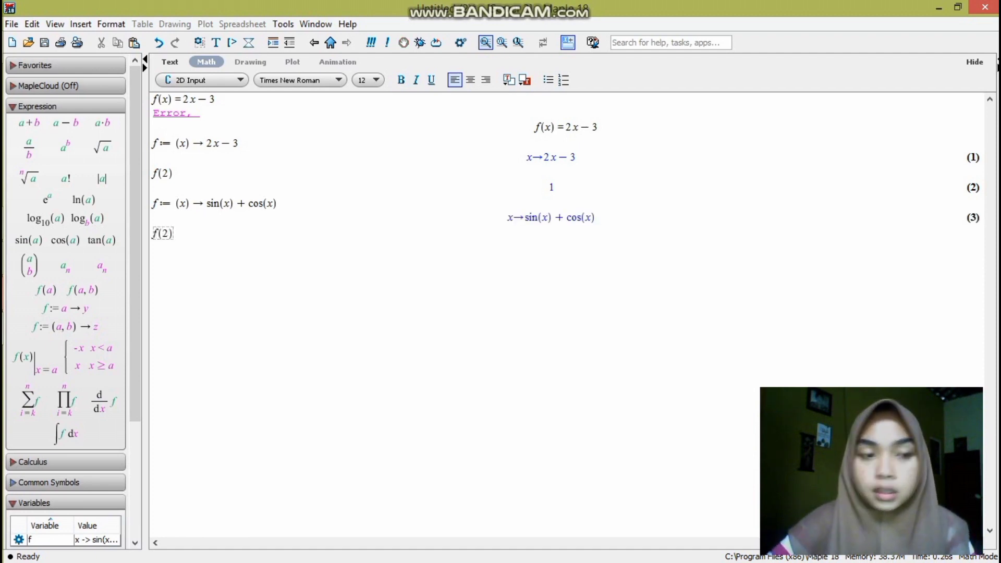
key(Return)
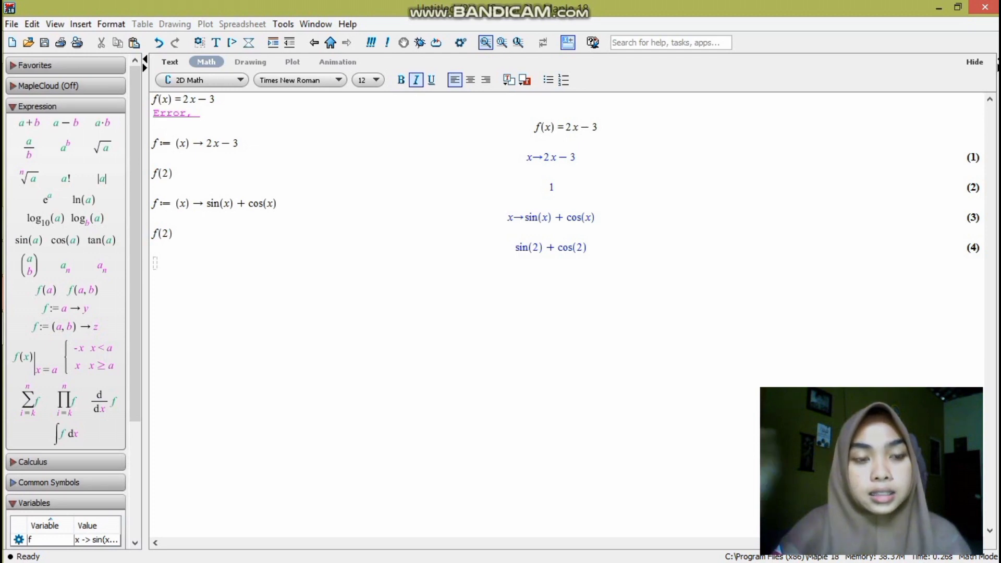
Evaluate the trigonometric function as a decimal by entering f(2.0) with a floating-point argument.
text(f()
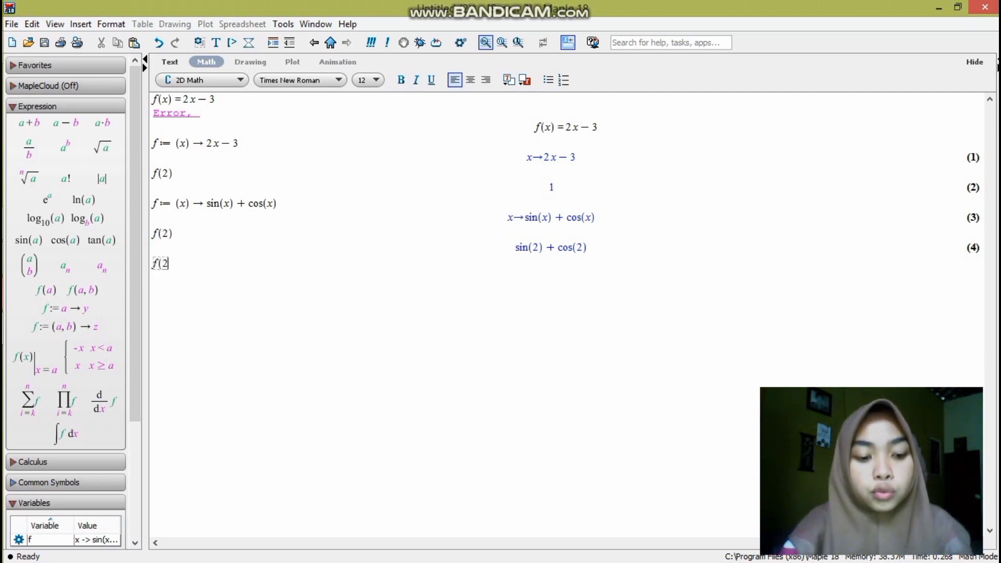
text(2)
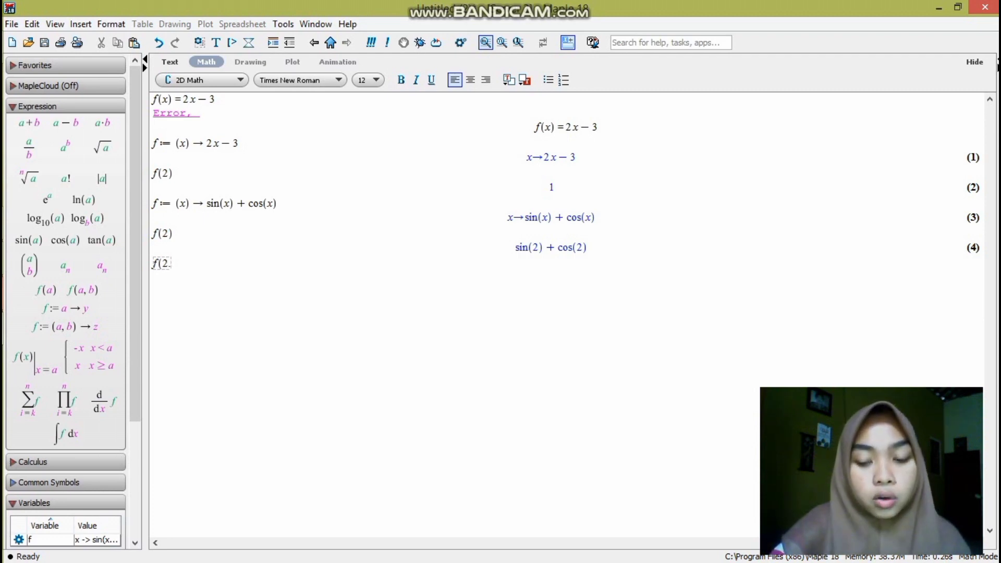
text(.0))
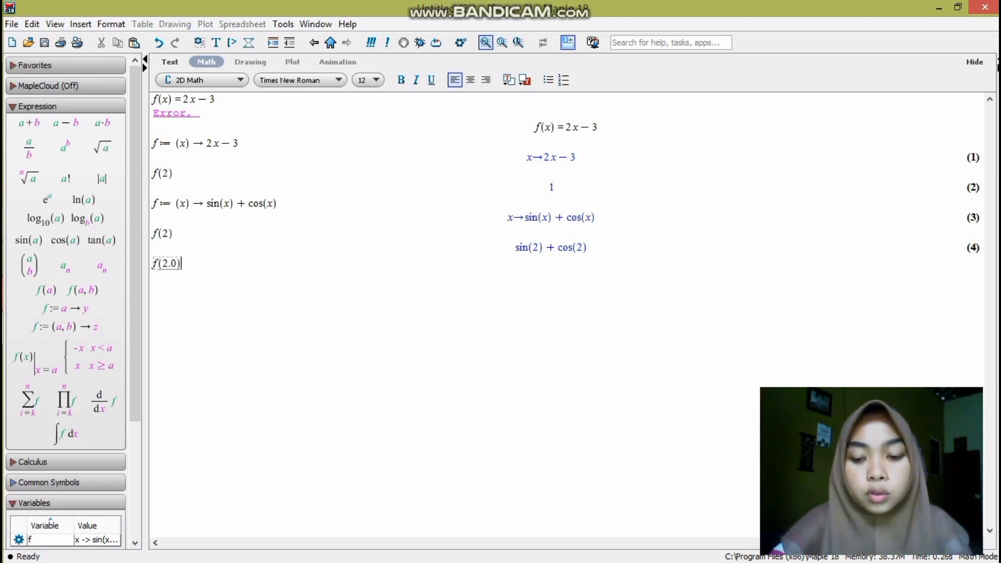
key(Return)
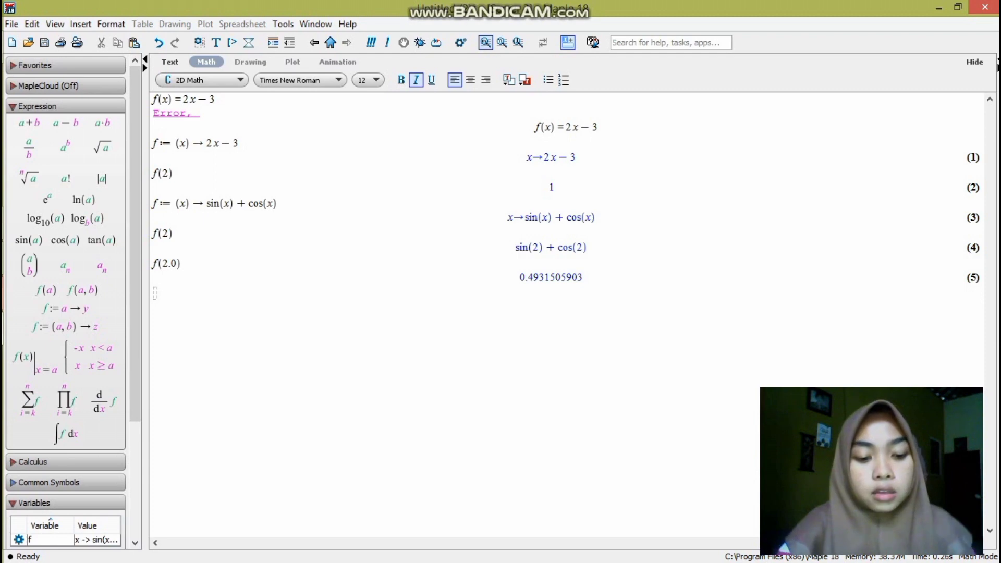
Compute the numerical value of f(2) with the evalf command, entering evalf(f(2)).
text(evalf)
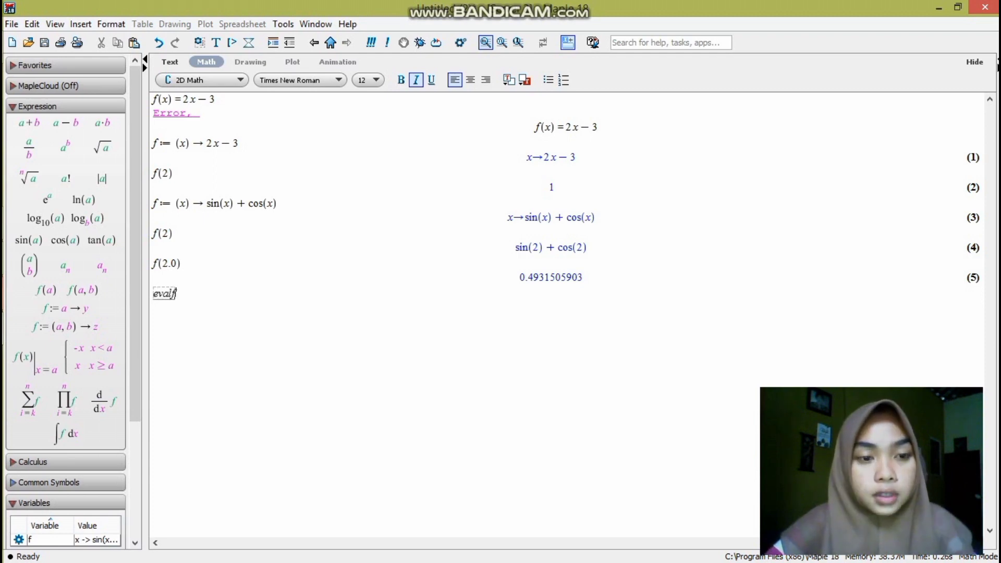
text((f)
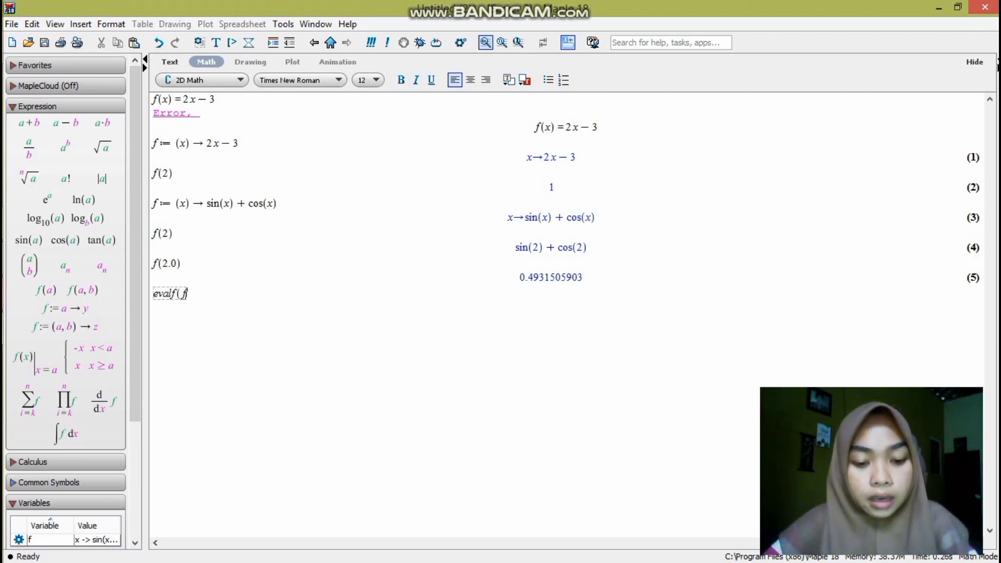
text(()
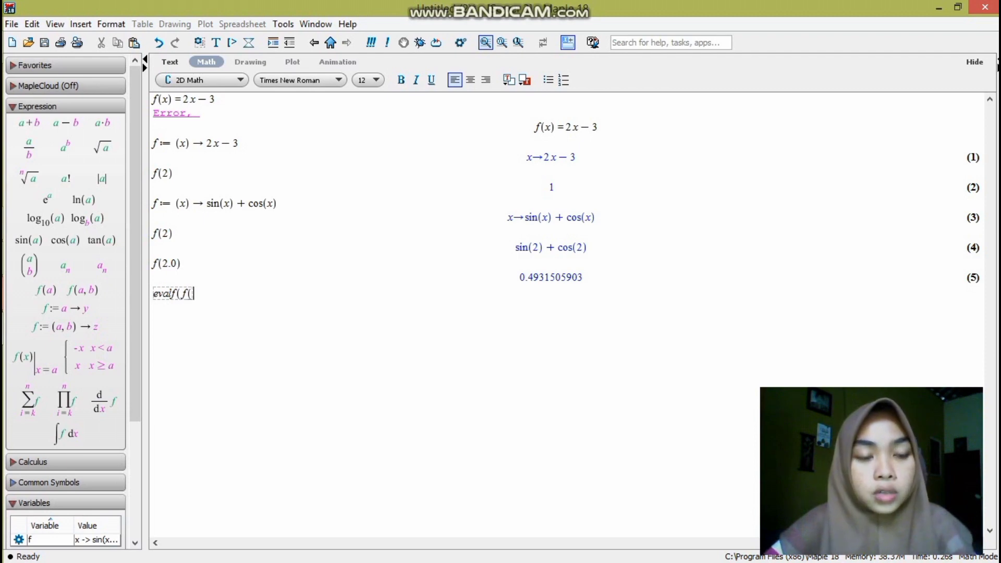
text(2))
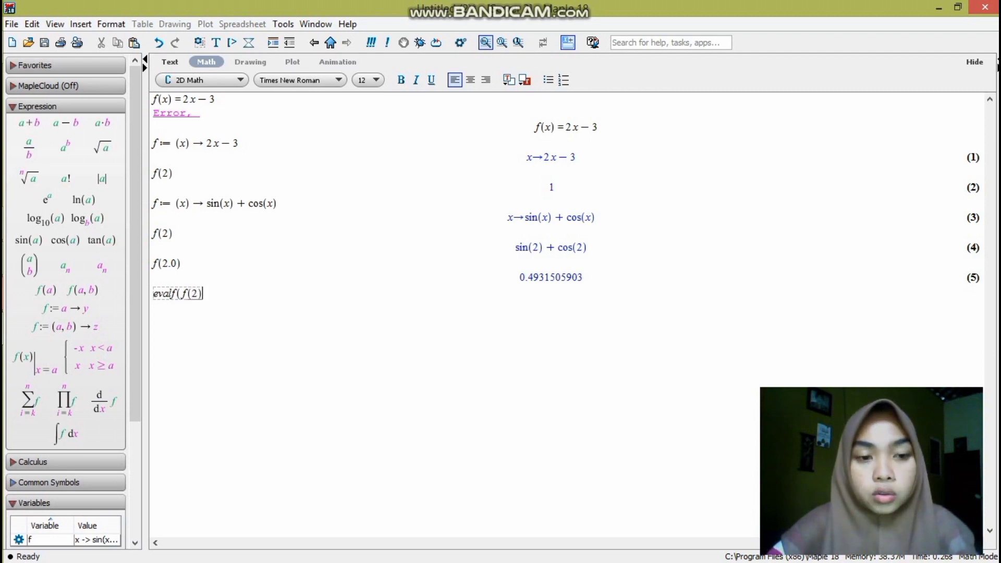
text())
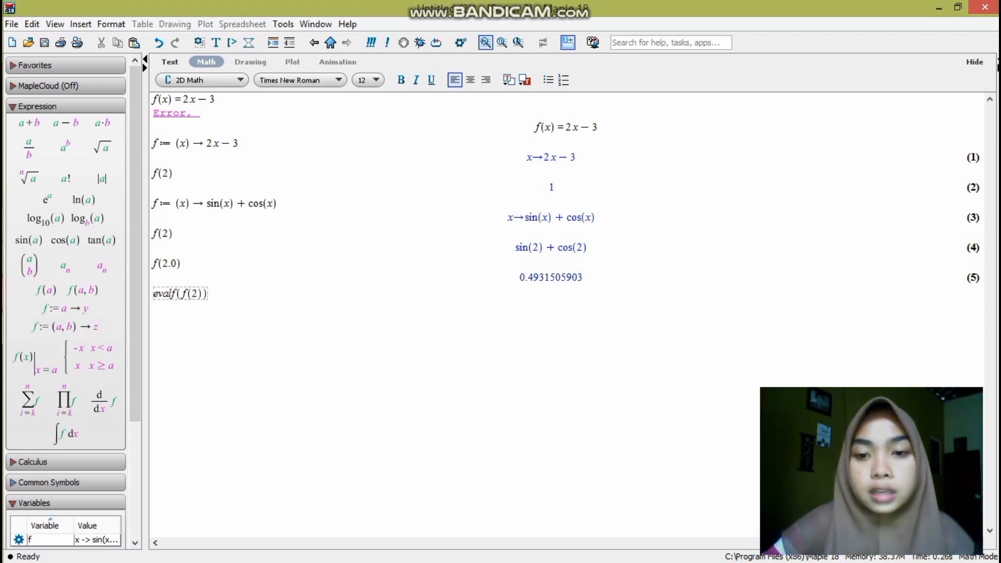
key(Return)
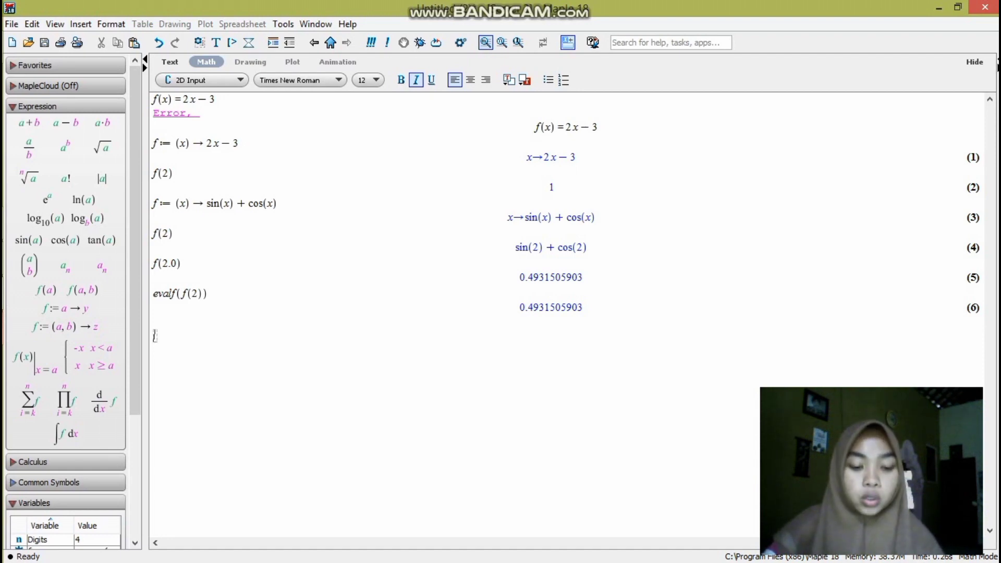
Set the numeric precision to five digits by executing Digits := 5 on the new line.
text(D)
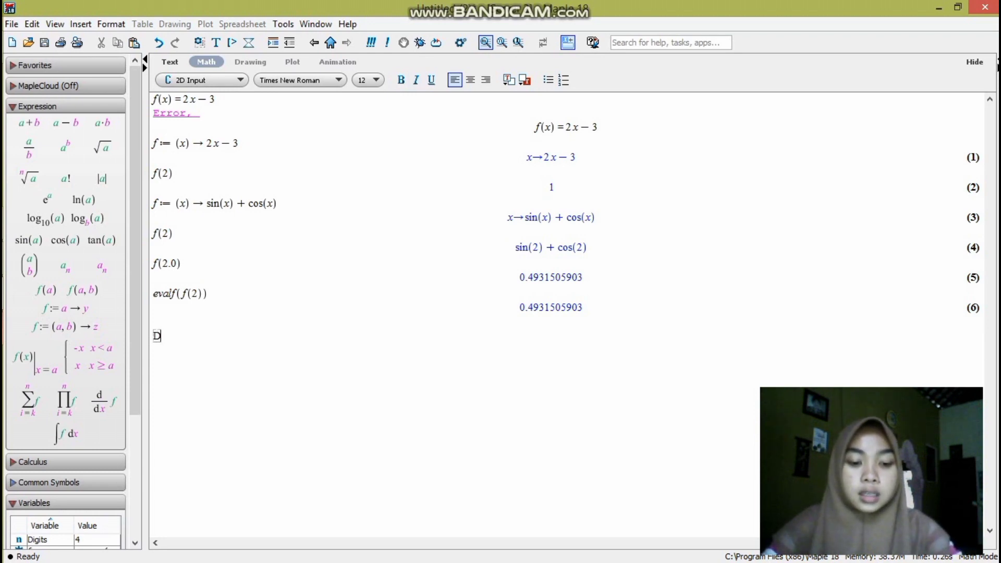
text(igits)
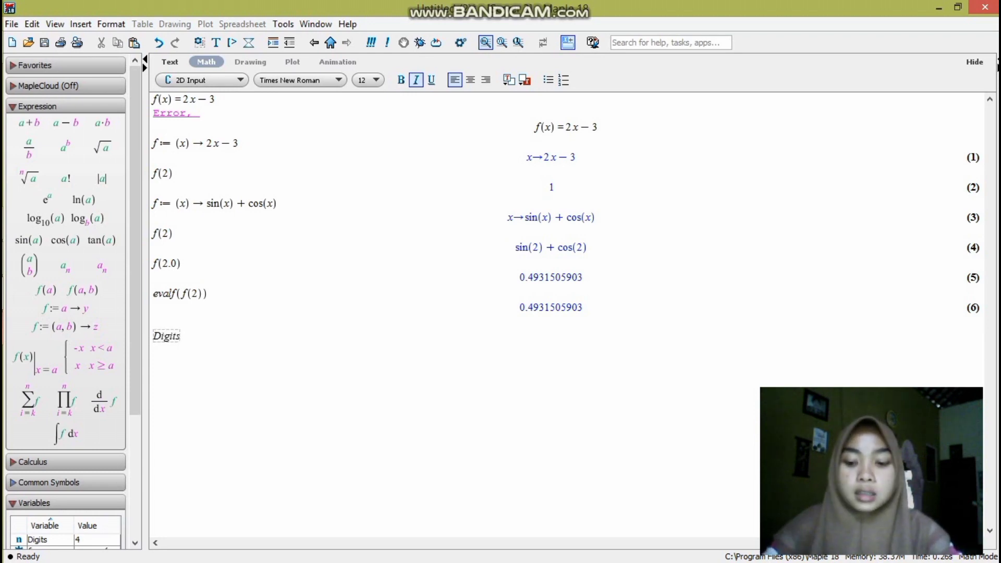
text( := )
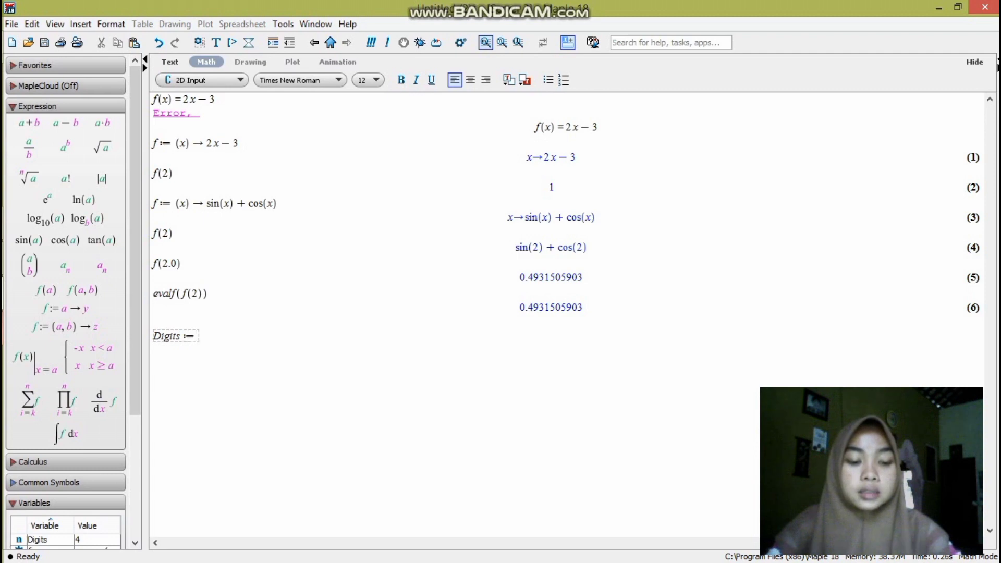
text(n)
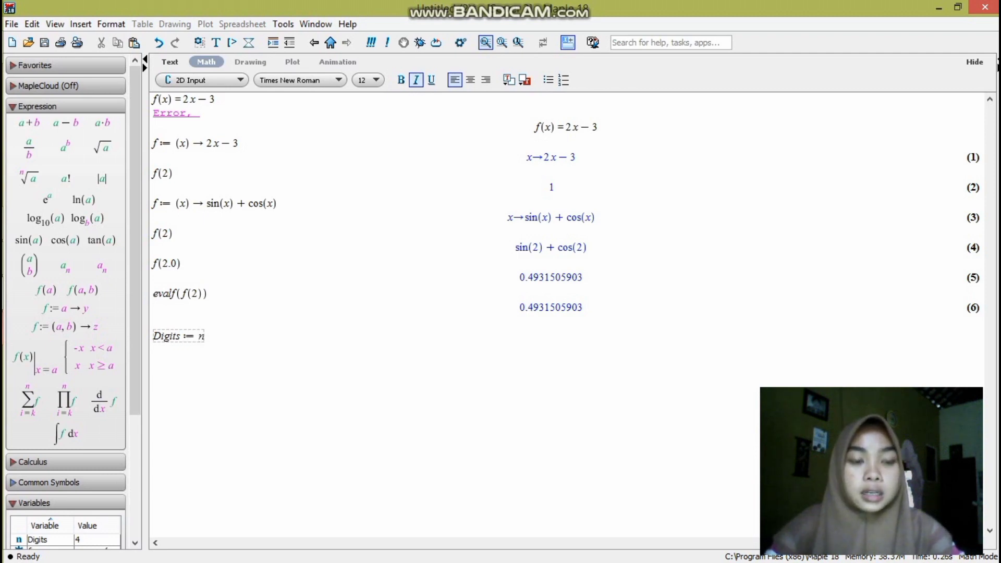
key(BackSpace)
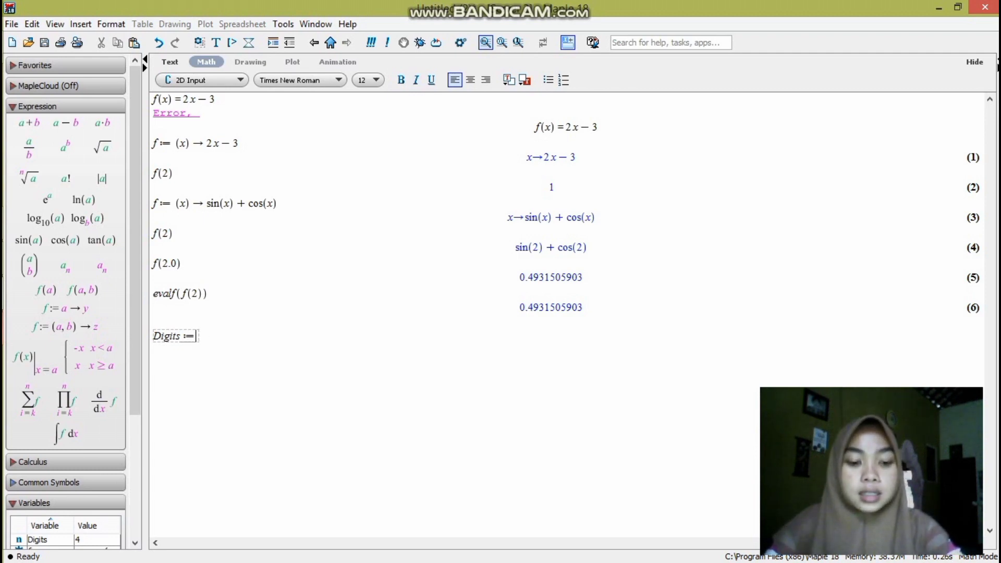
text(5)
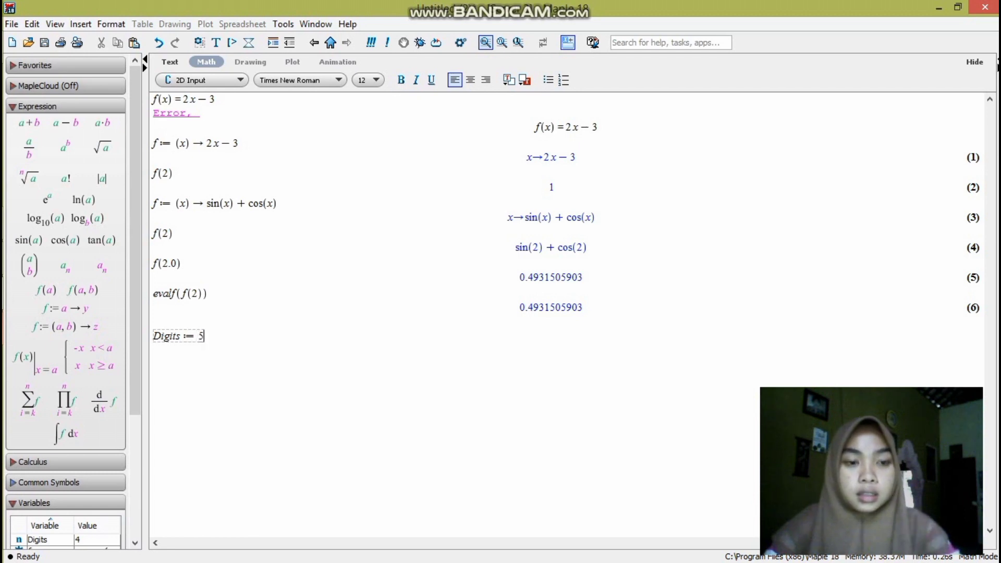
key(Return)
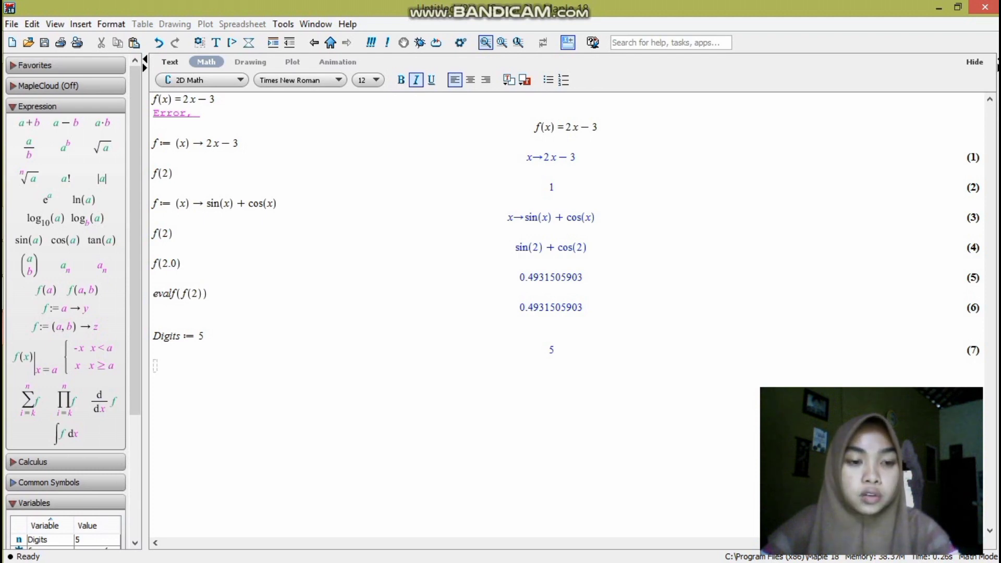
Redefine the function as f := (x) → cos(x) + 2·sin(x) below the precision setting.
text(f)
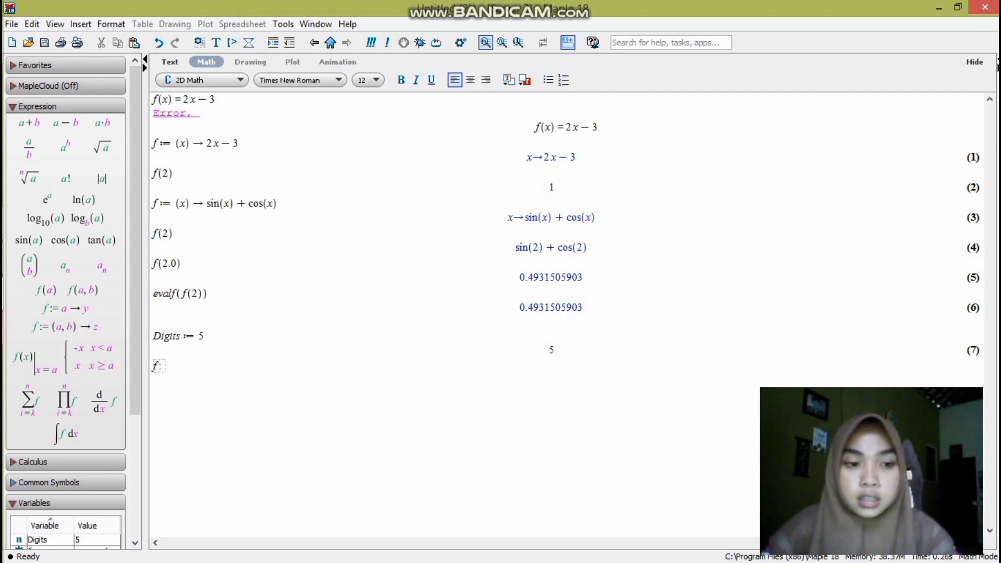
text(:=)
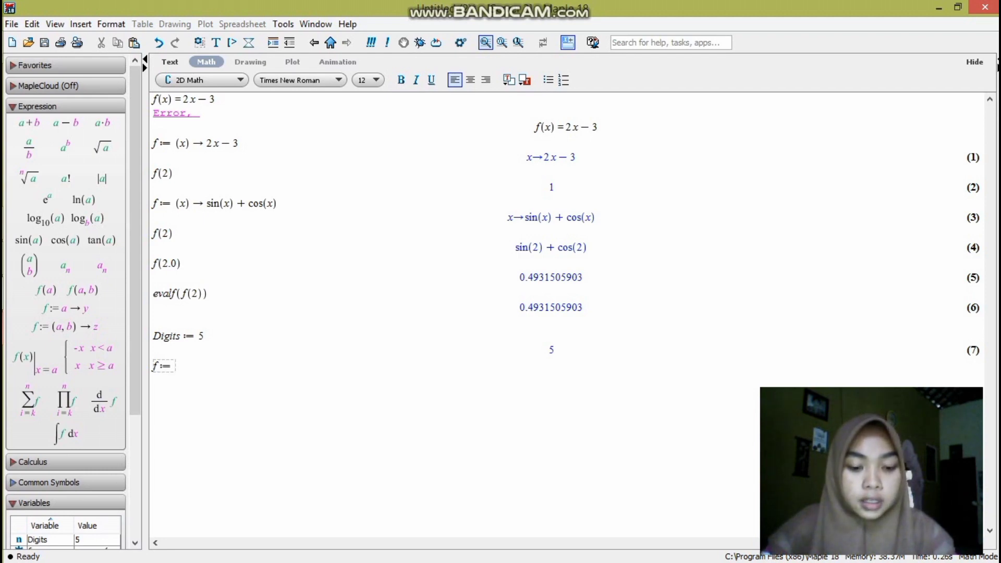
text((x)
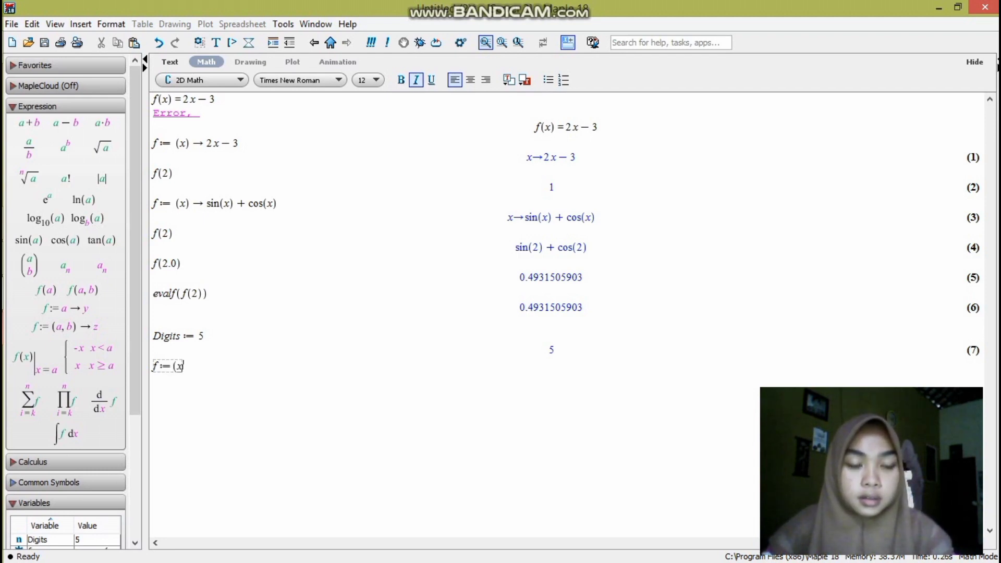
text())
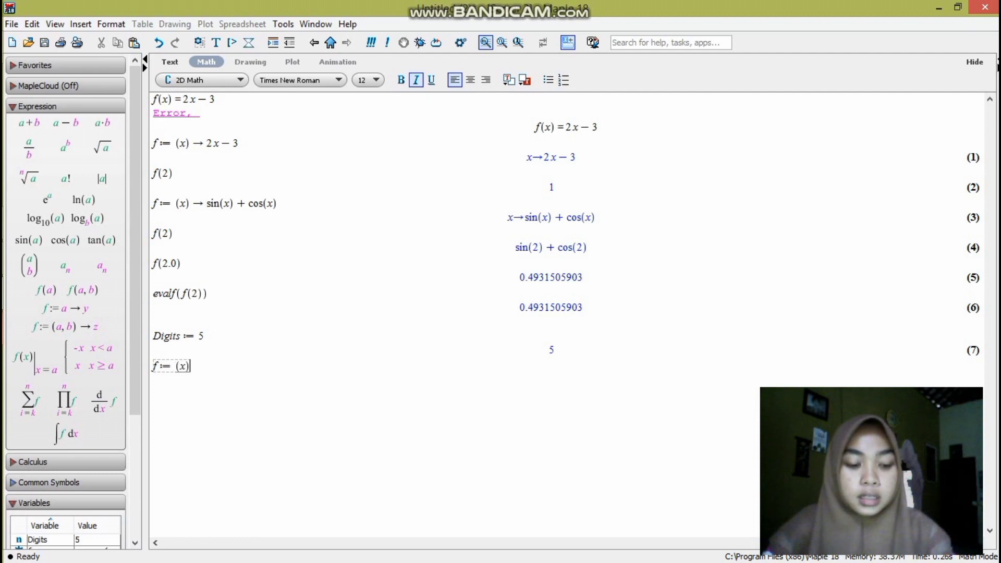
text(->)
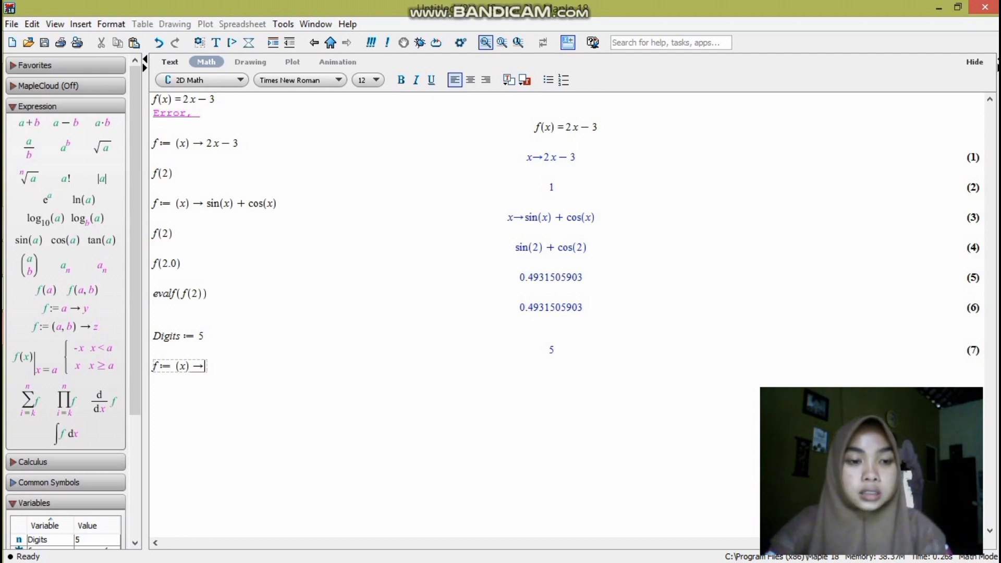
text(a)
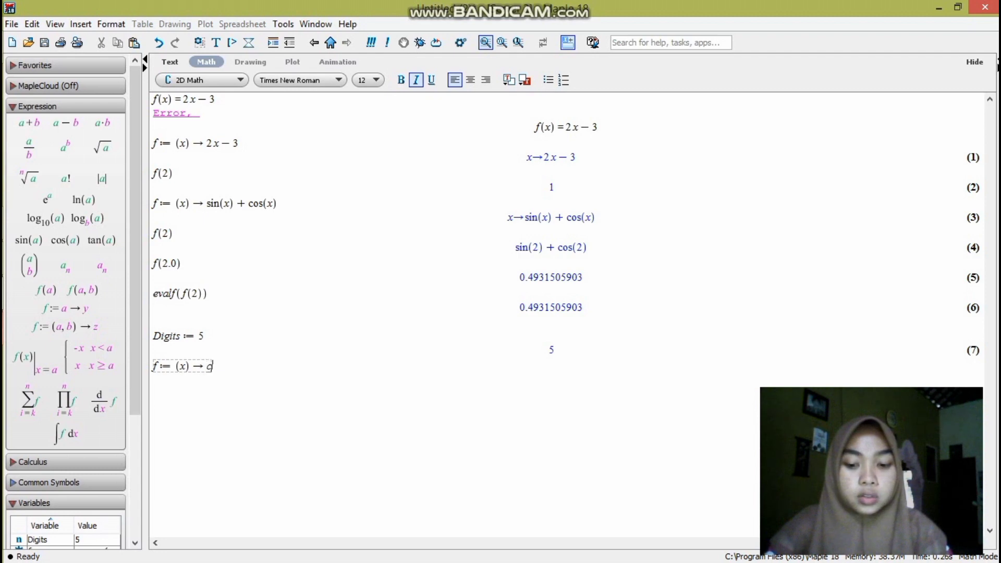
text(os()
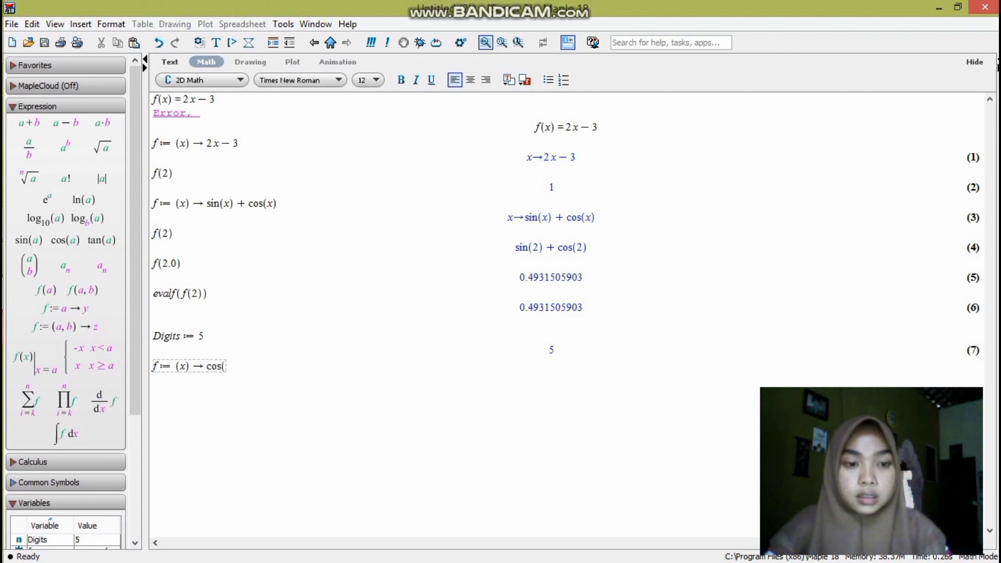
text(x)+)
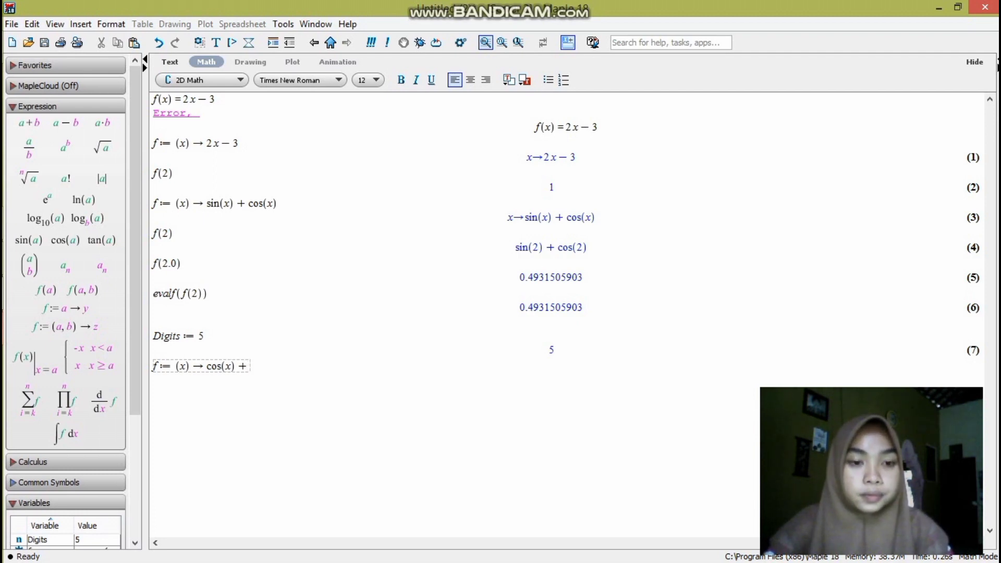
text(2)
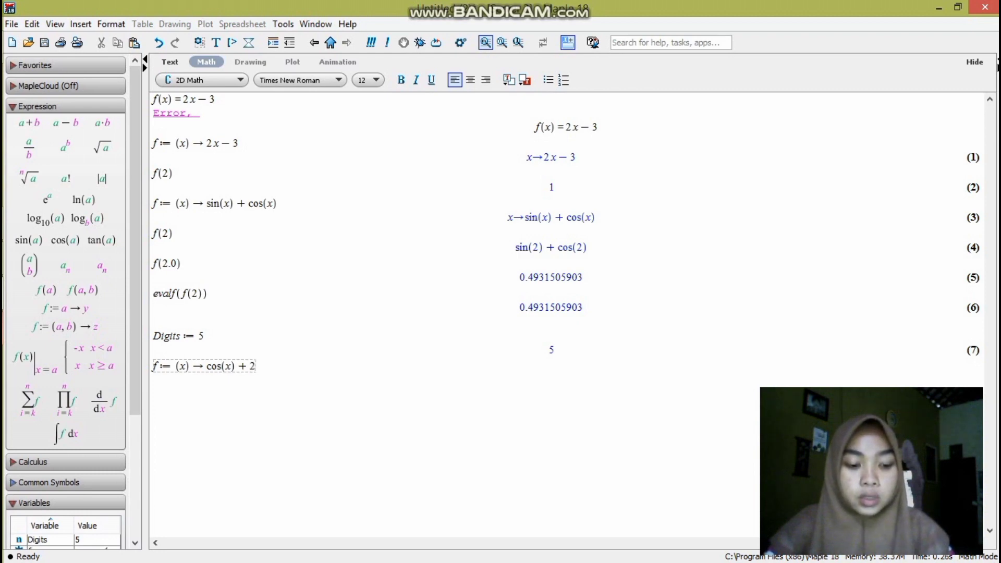
text(*sin)
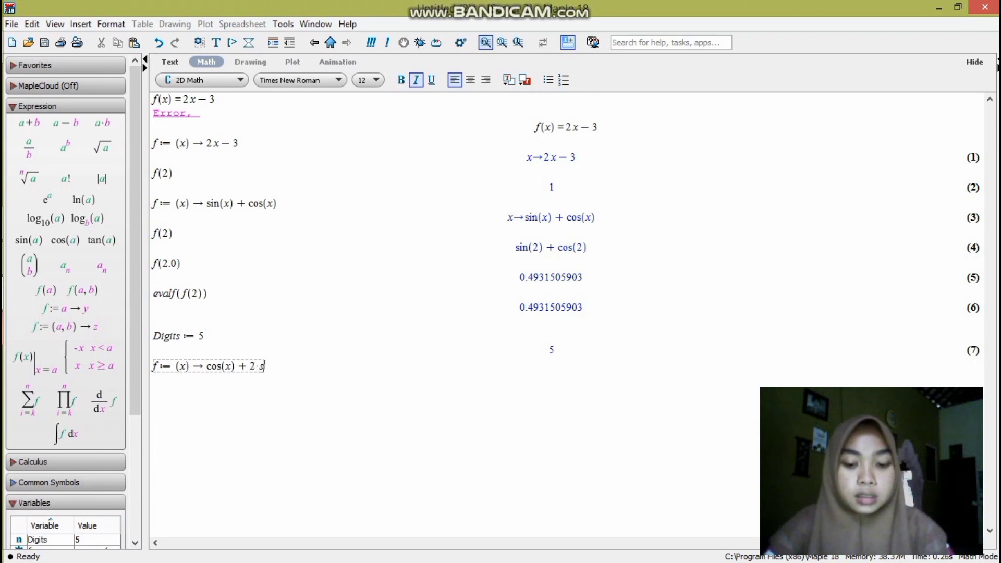
text((x))
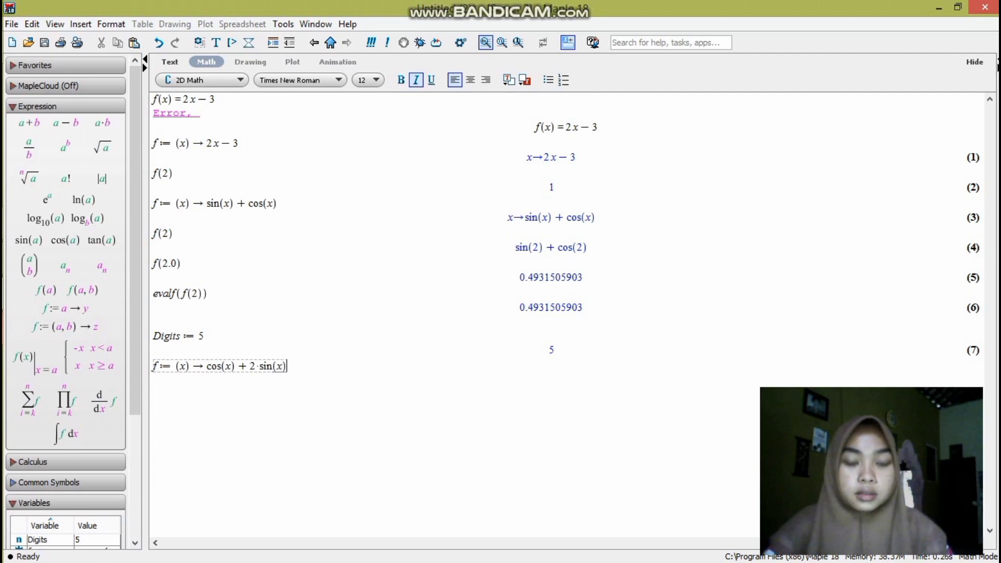
key(Return)
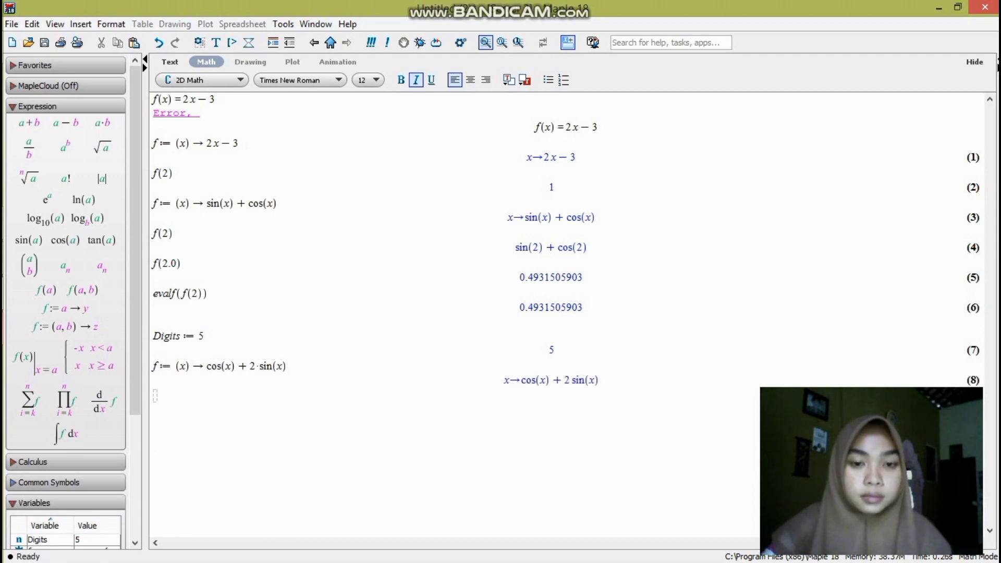
Evaluate the redefined function as a decimal at x = 3 by entering f(3.0).
text(f)
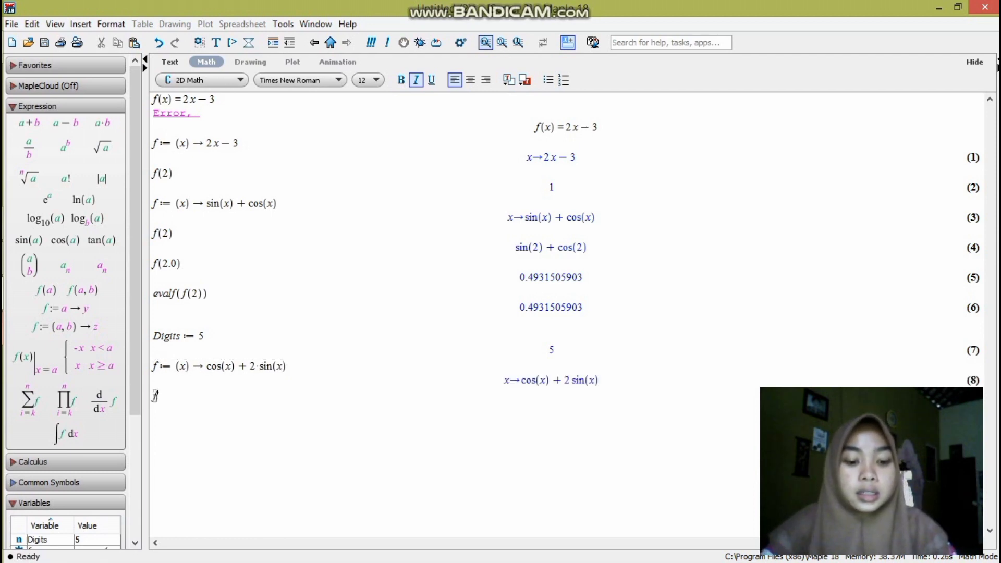
text(()
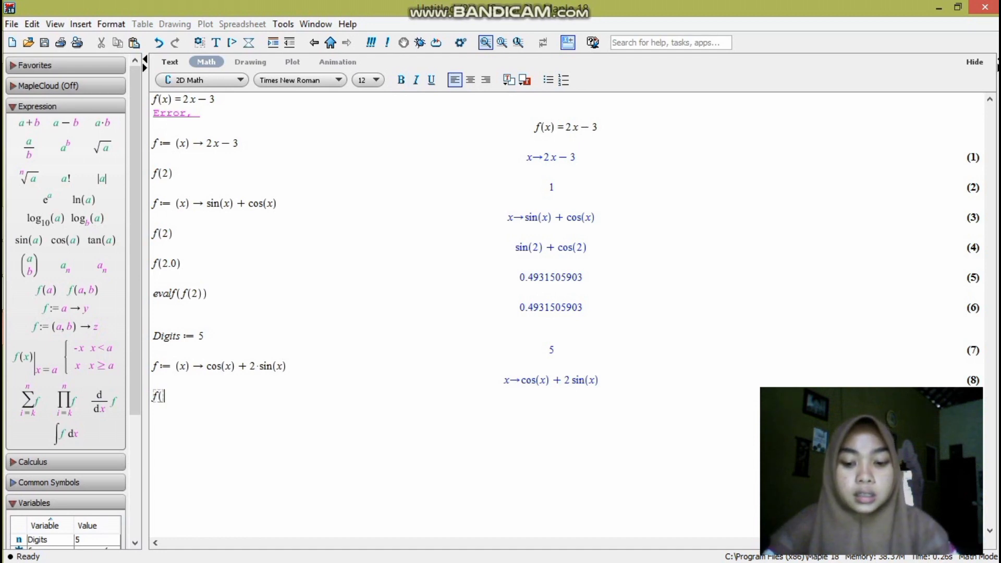
text(3.)
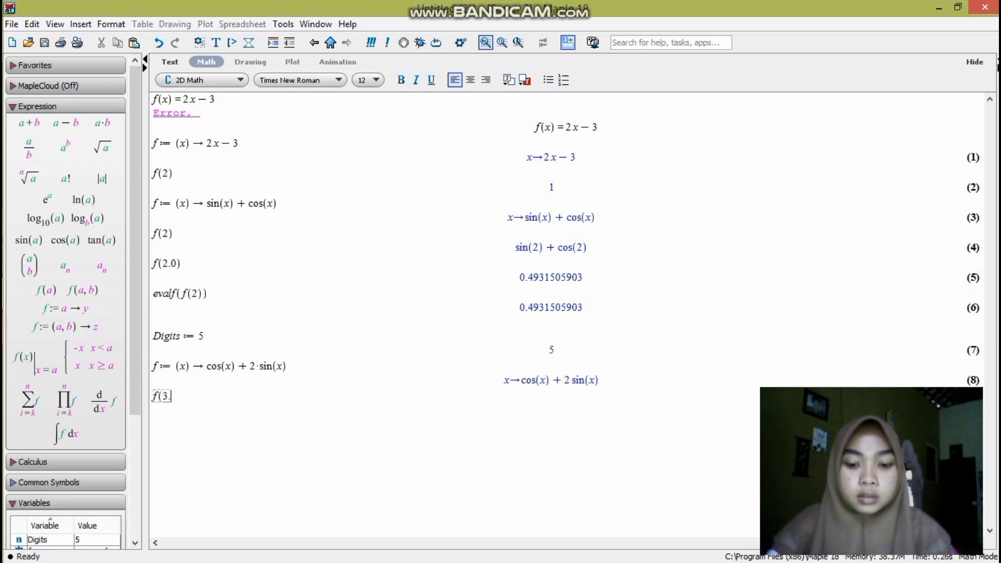
text(0))
key(Return)
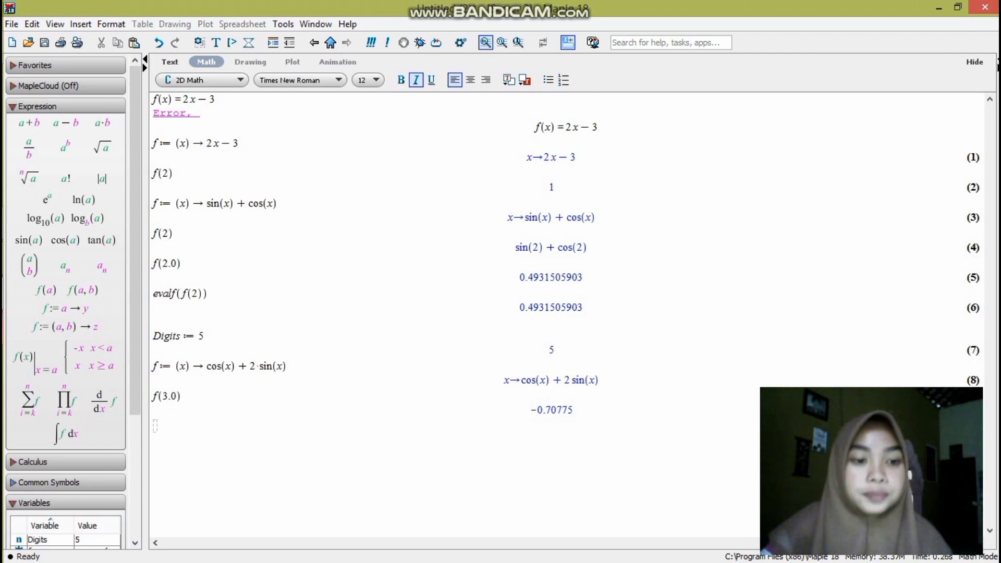
Create a new blank document and set its numeric precision with Digits := 4.
key(ctrl+n)
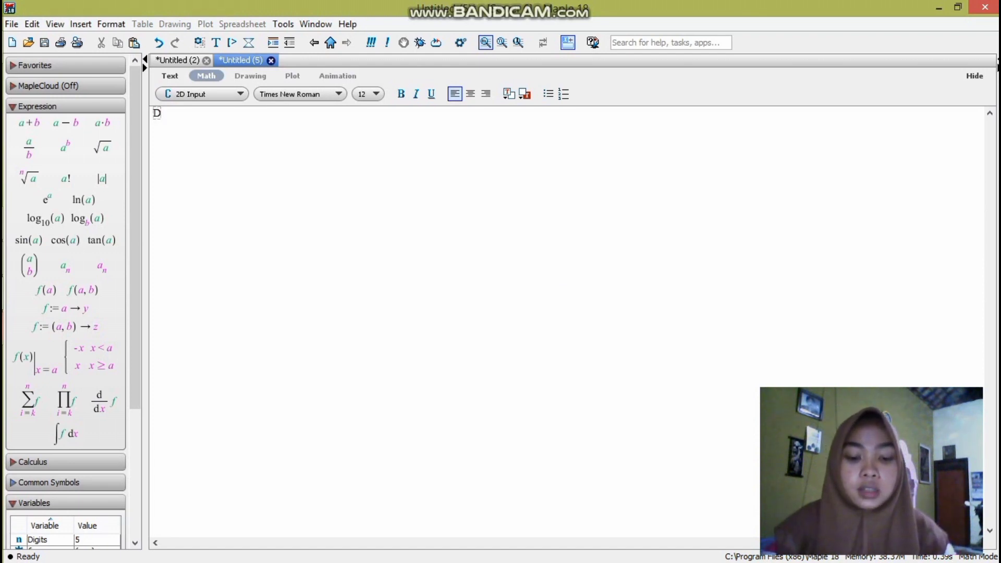
text(Digits )
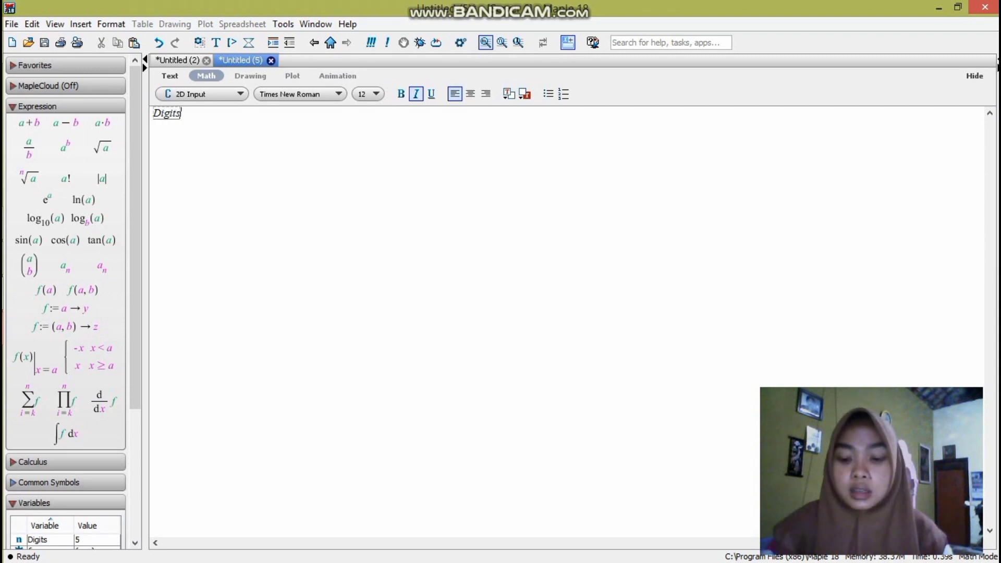
text(:= 4)
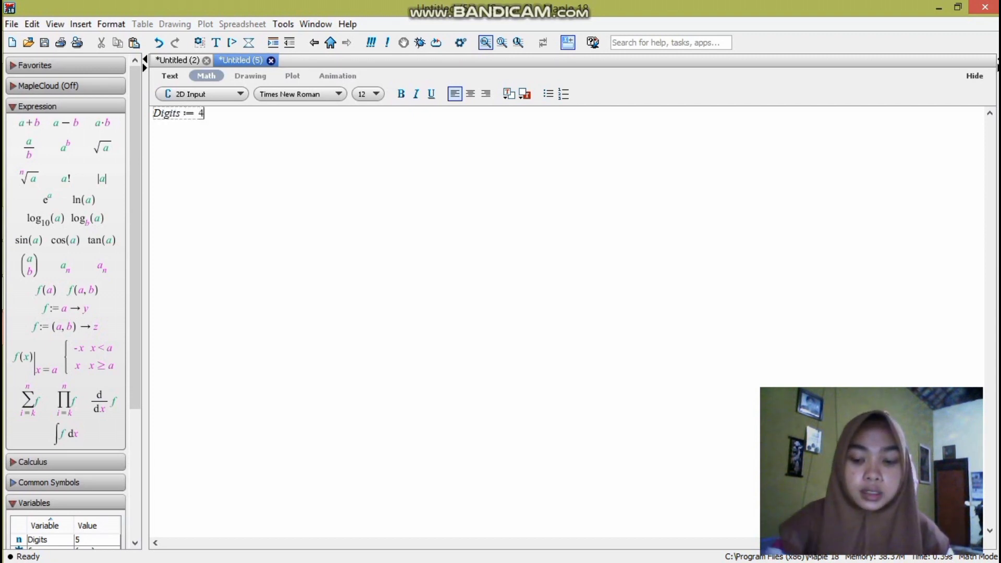
key(Return)
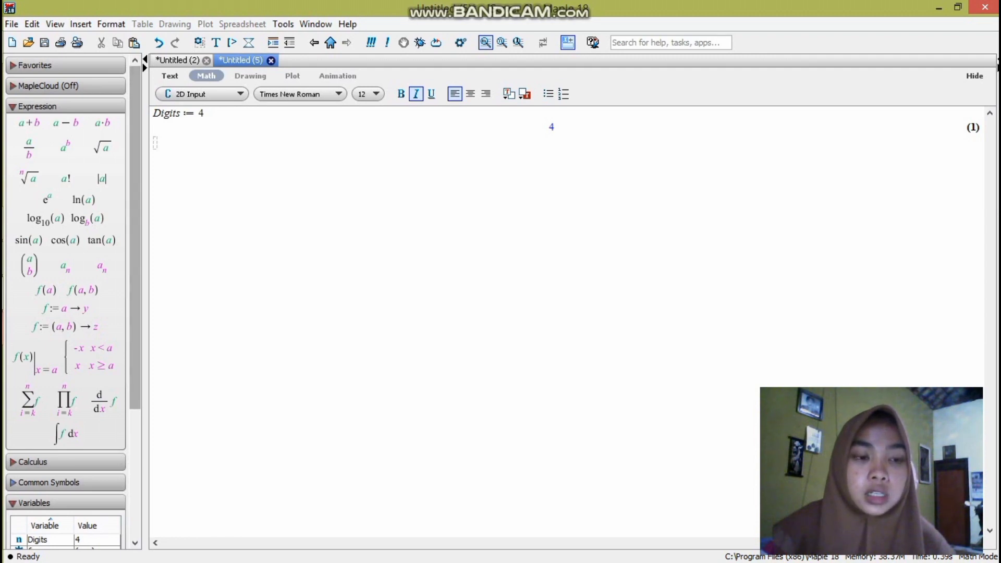
Define the two-variable function f := (x, y) → cos(x) + 2·sin(x + y) below the precision setting.
click(66, 308)
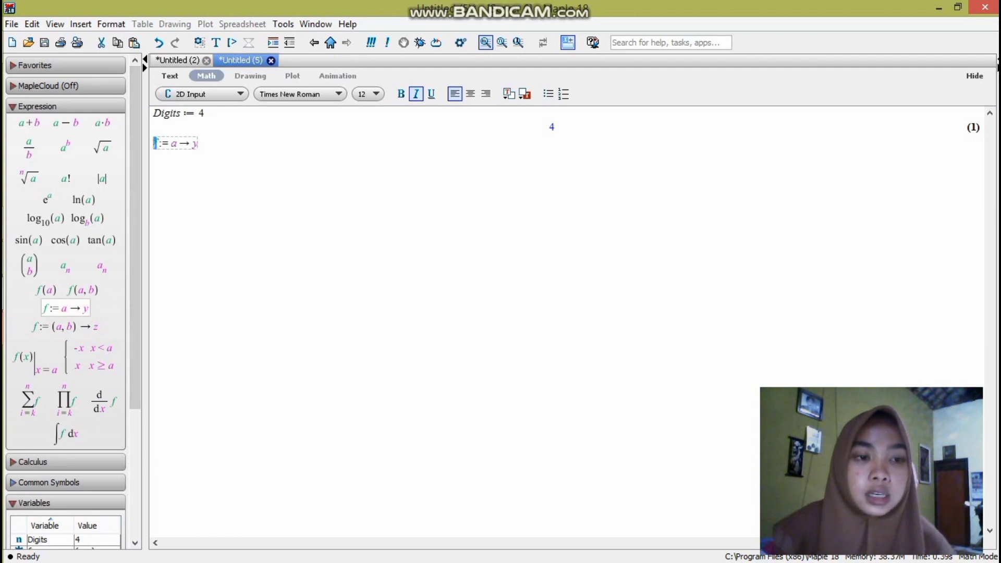
click(177, 143)
key(BackSpace)
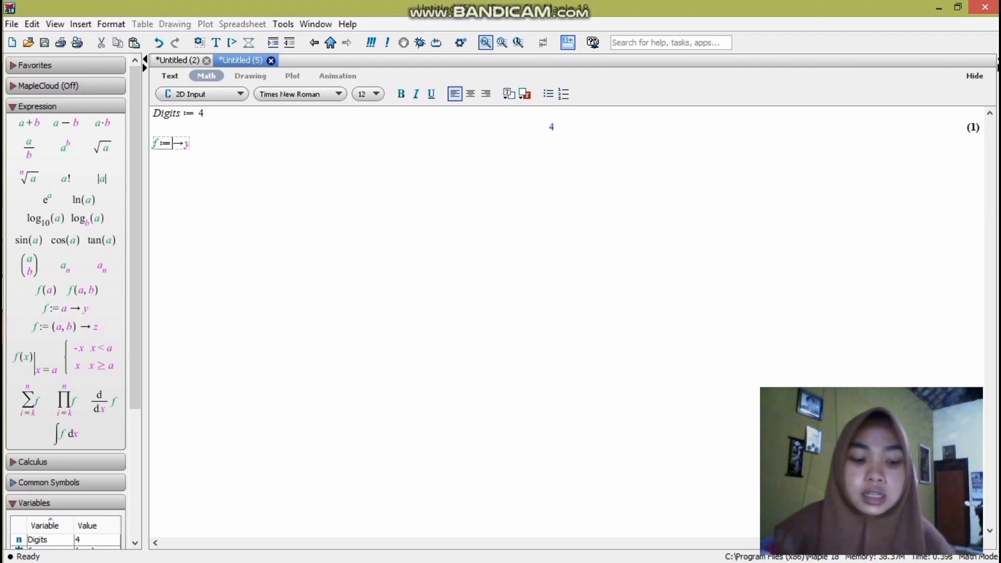
text(()
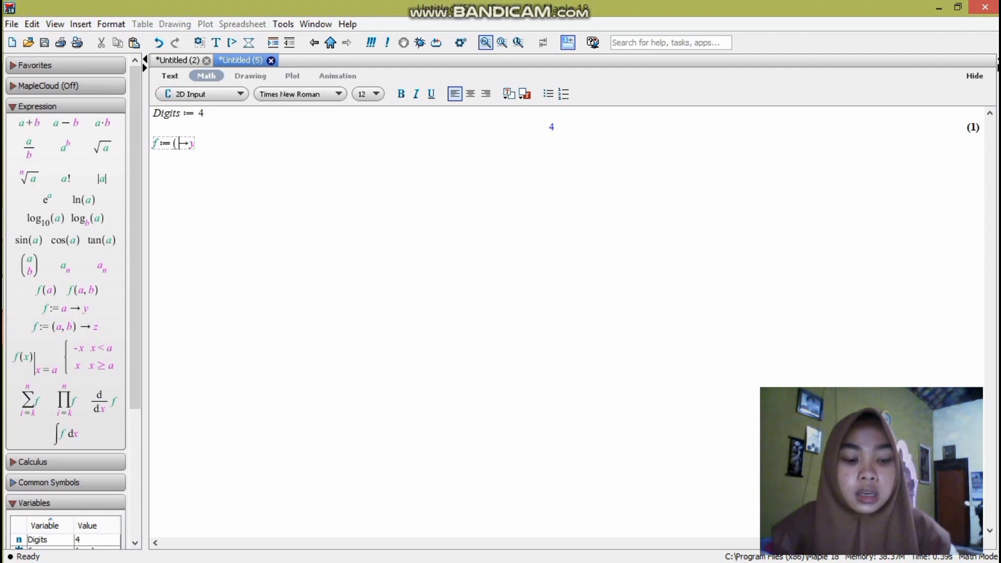
text(x,y)
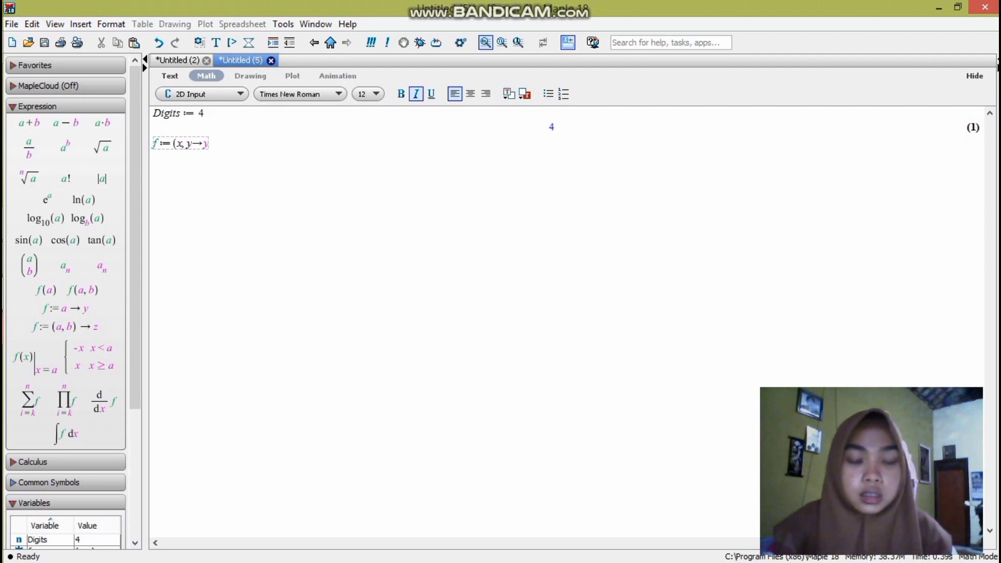
text() )
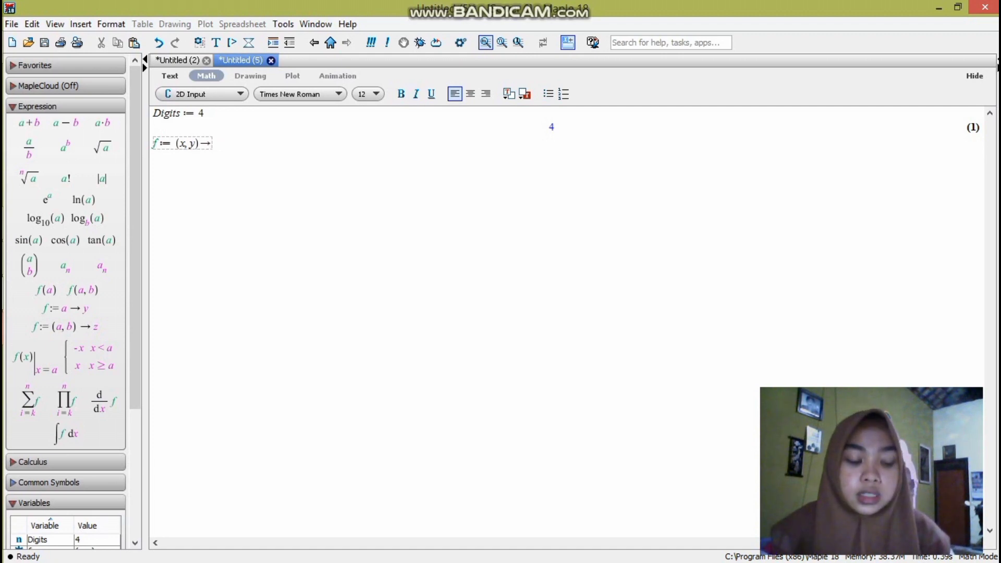
text(cos(x))
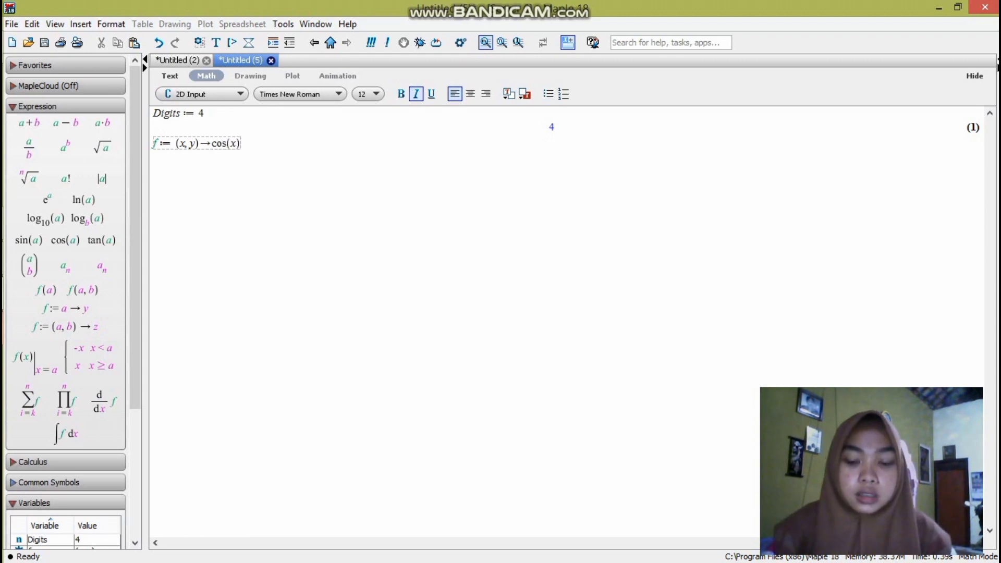
text(+)
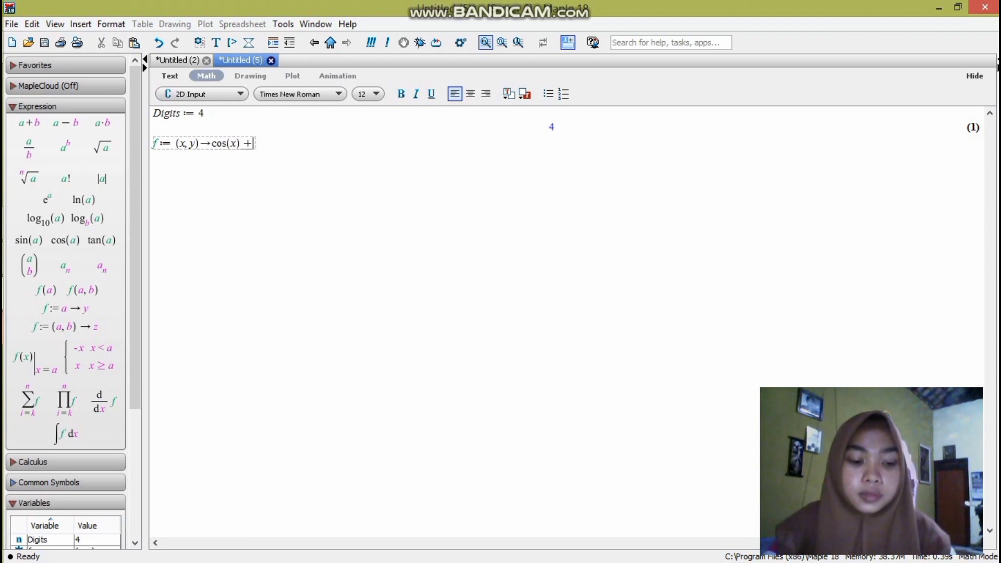
text(2)
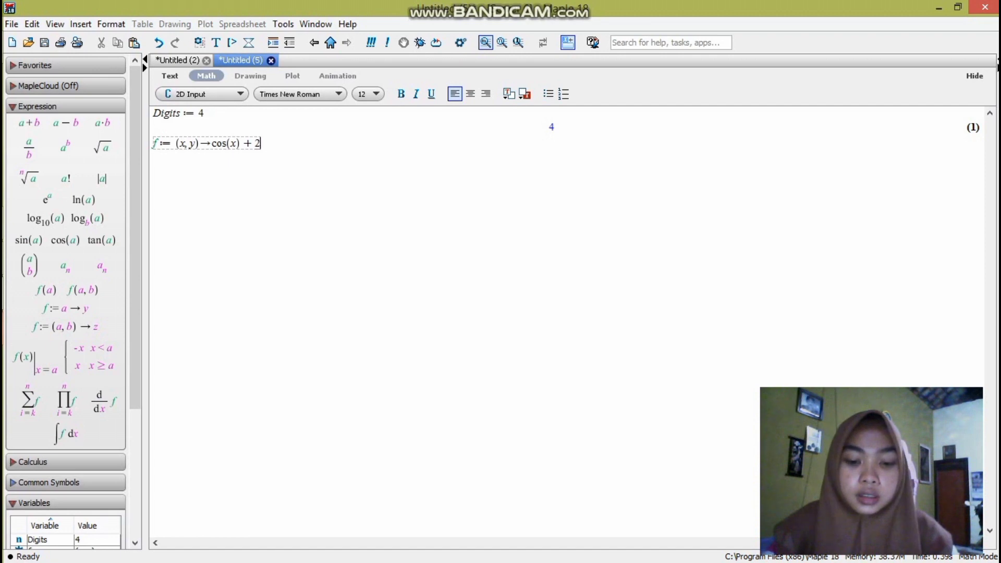
text(*sin)
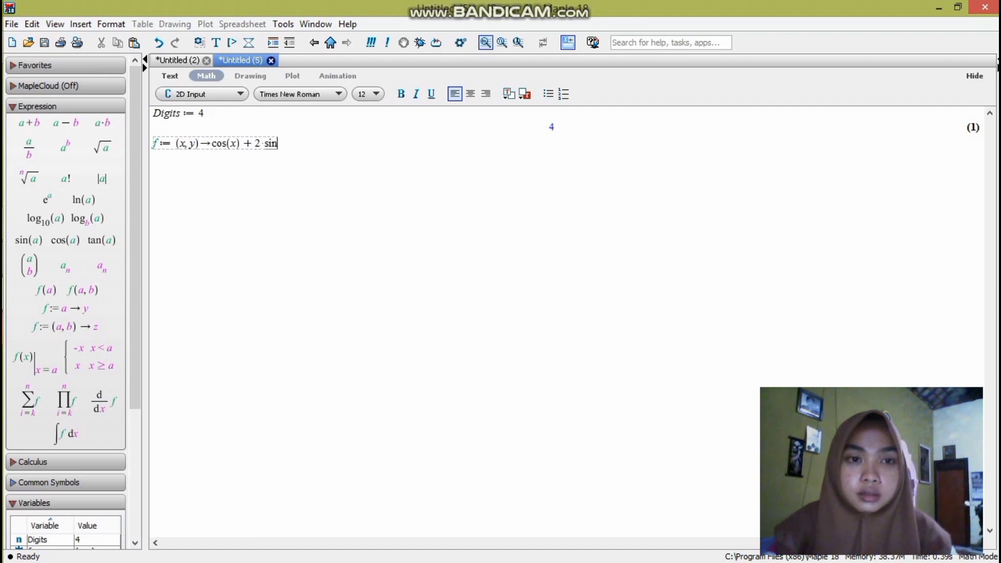
text((x+y)
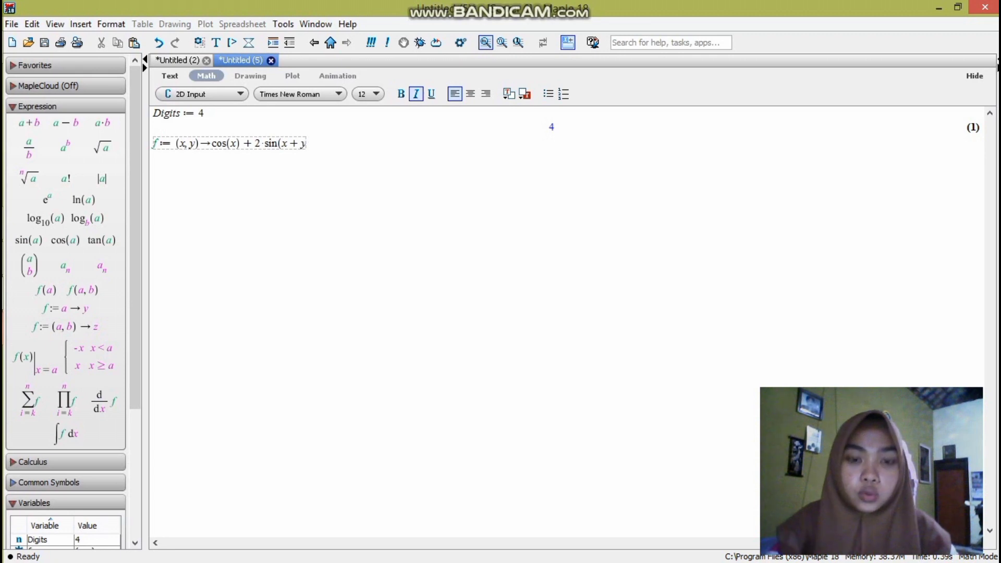
text())
key(Return)
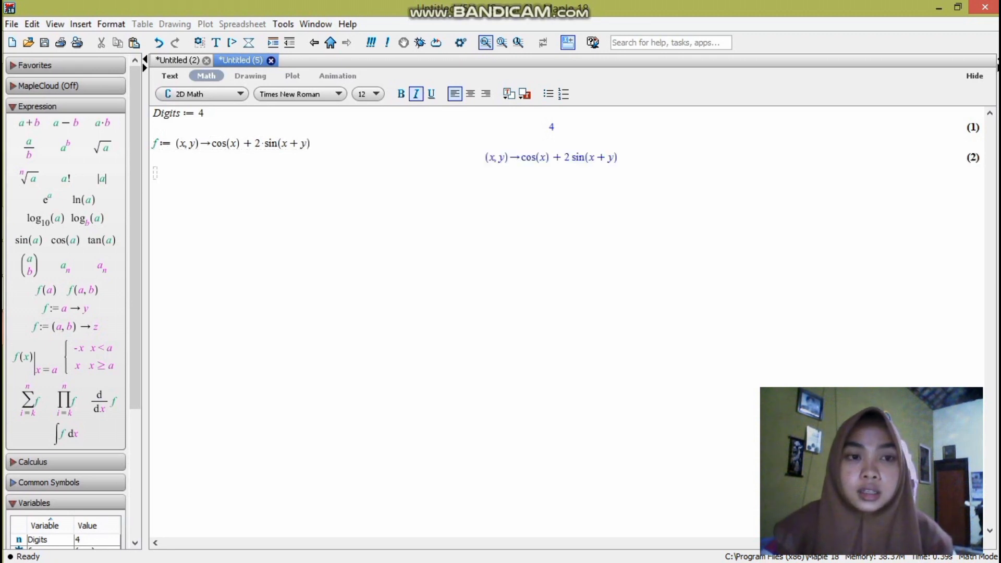
Evaluate the two-variable function numerically at x = 2.1 and y = 3 by executing f(2.1, 3).
text(f()
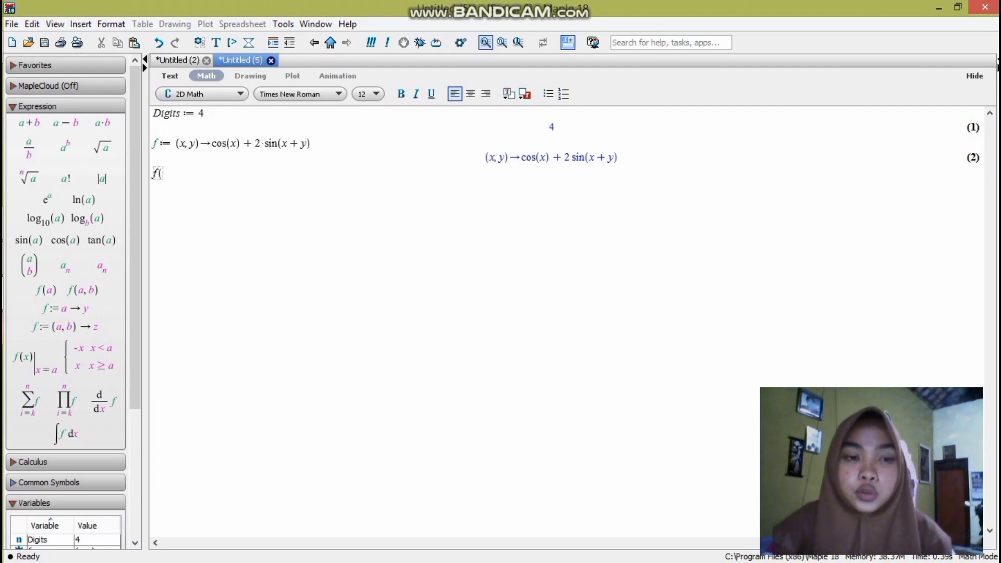
text(2)
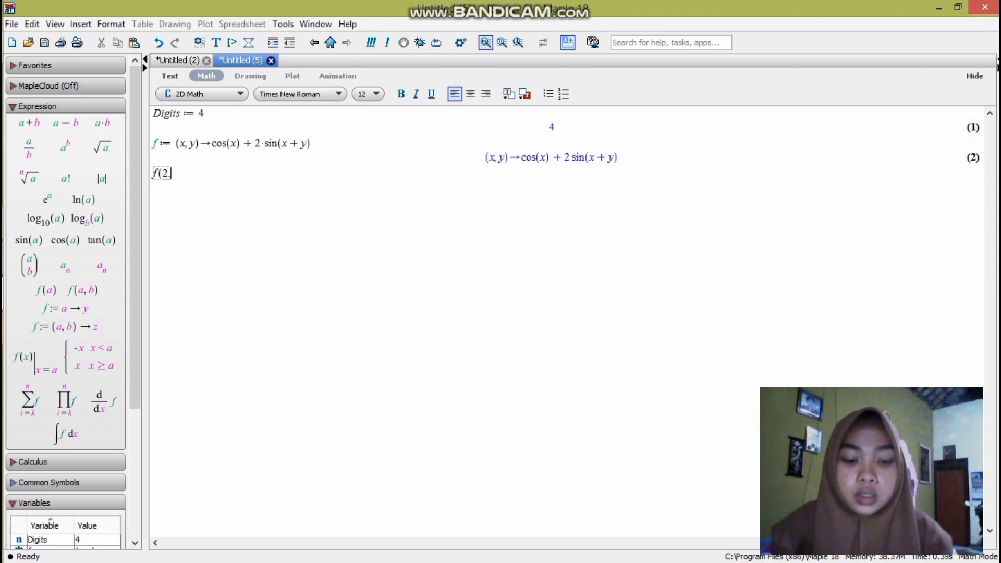
text(.1)
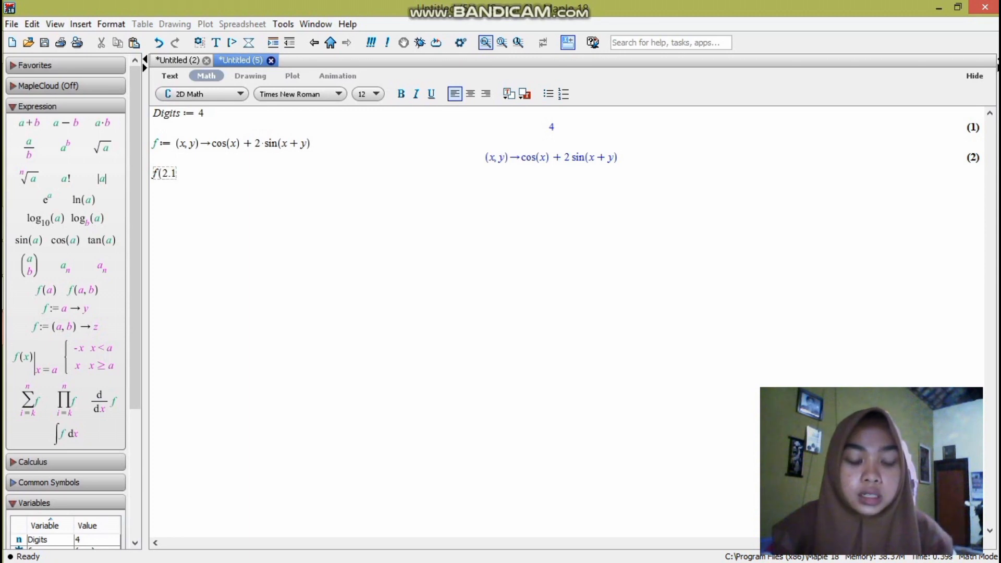
text(, )
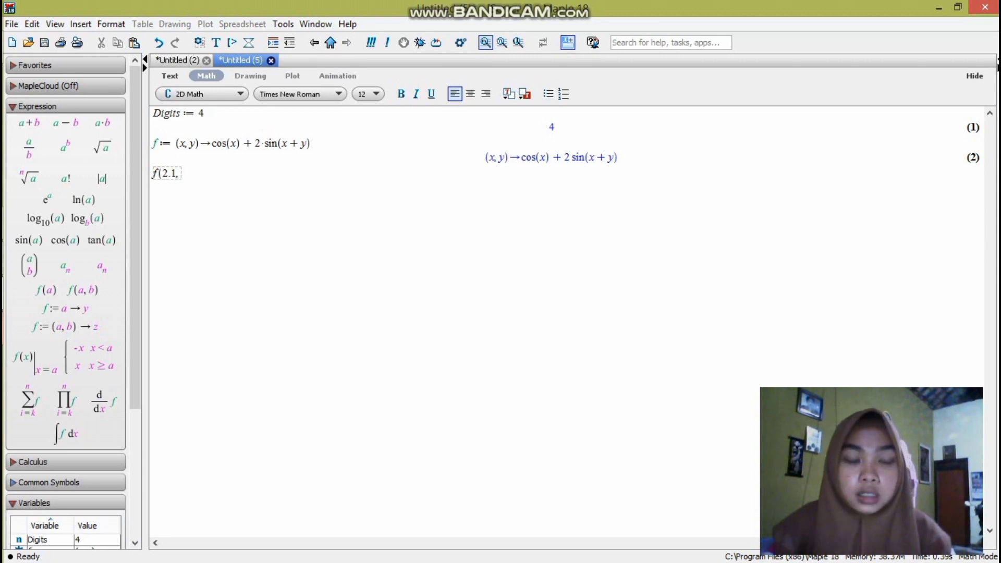
text(3))
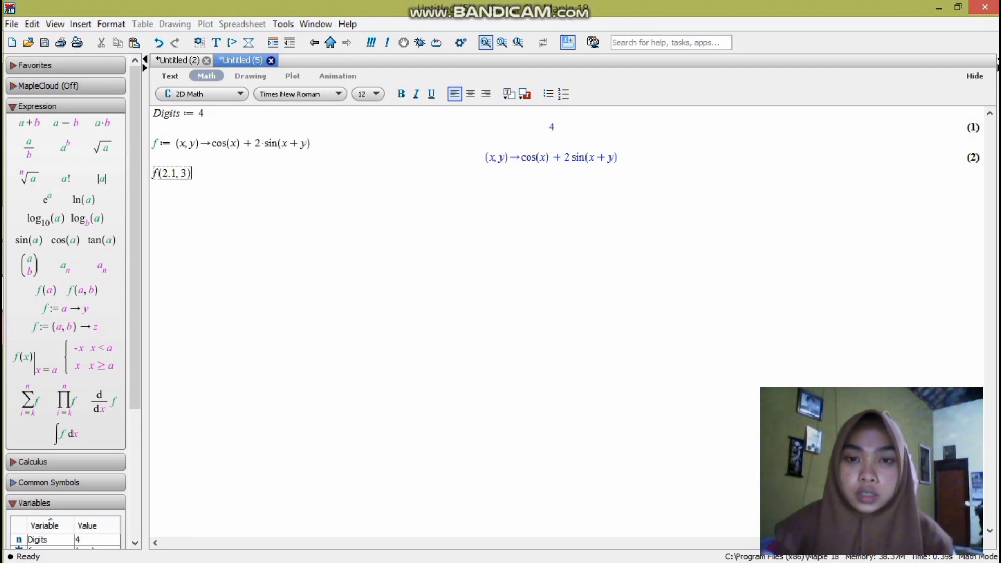
key(Return)
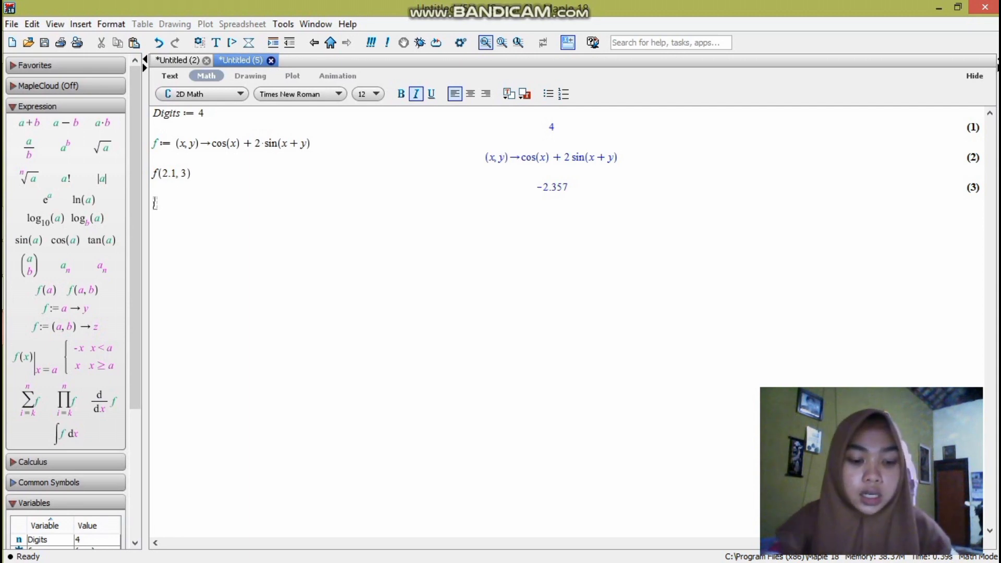
Set the numeric precision to six digits by executing Digits := 6 on the new line.
text(Digit)
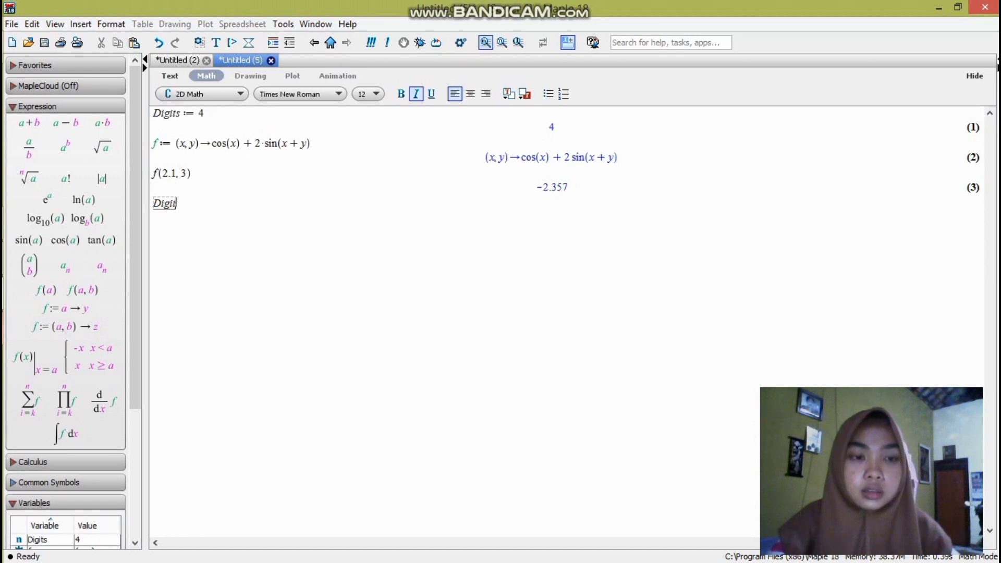
text(s:=6)
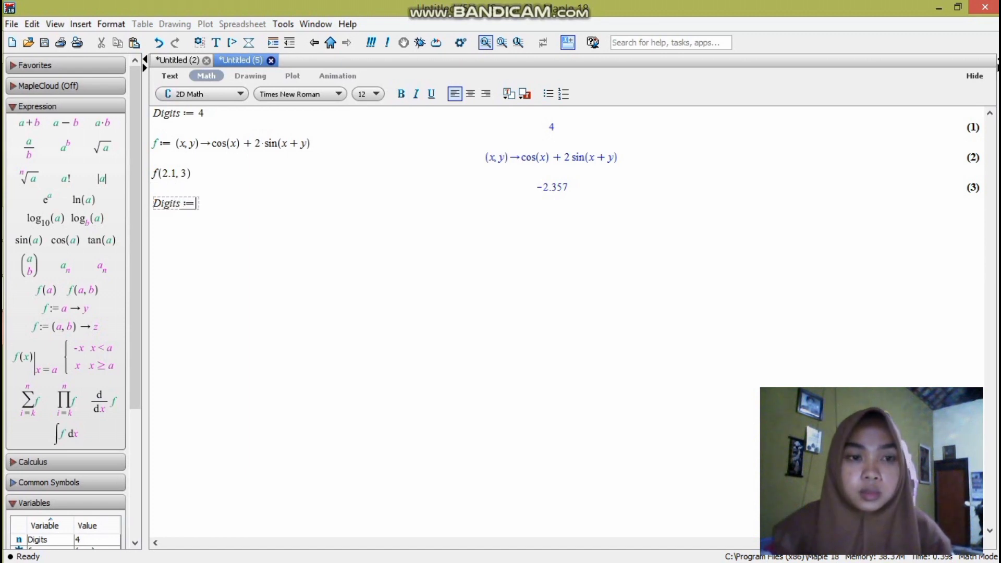
key(Return)
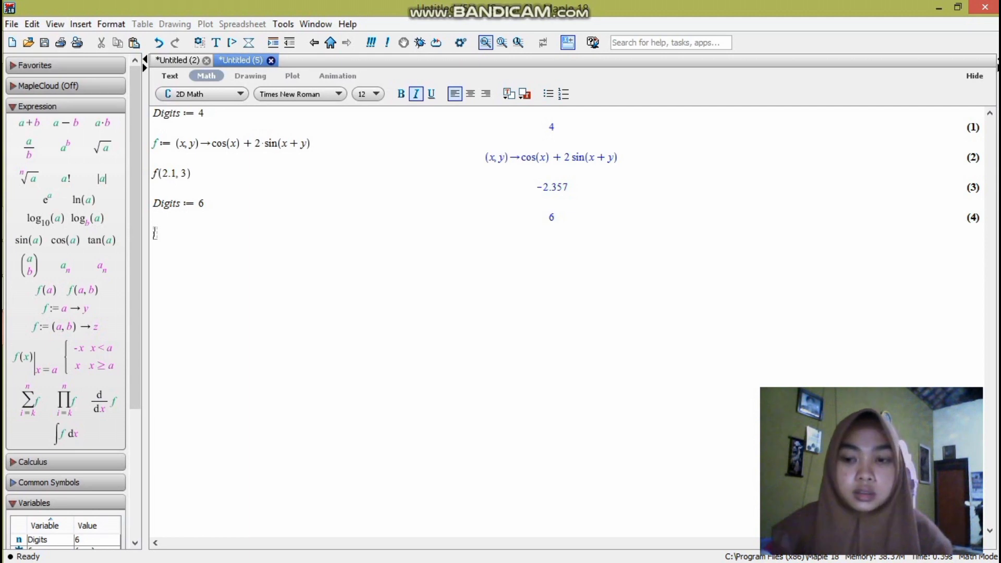
Define a second two-variable function, g := (x, y) → sin(x + y) + tan(x + y), below the six-digit precision setting.
text(g)
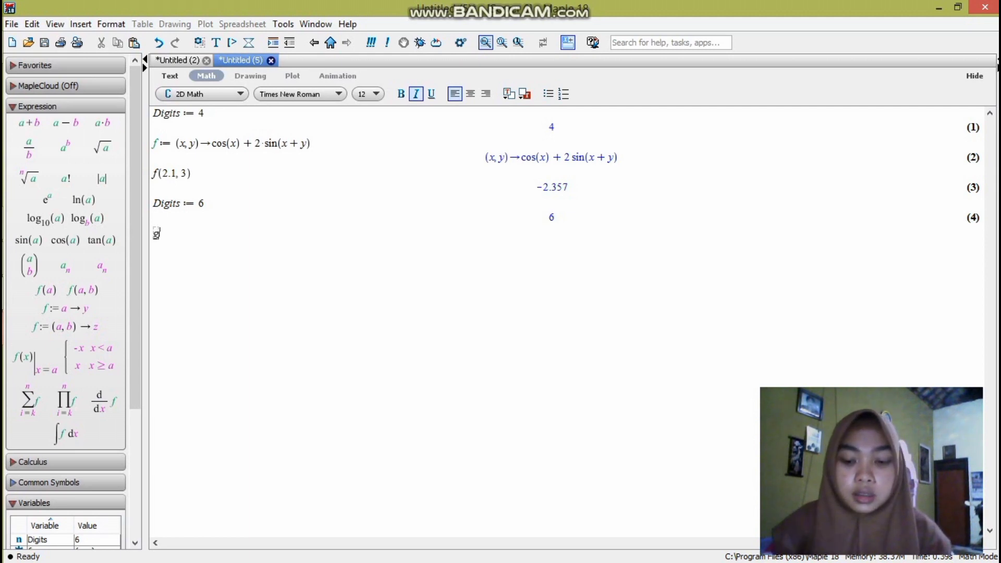
text(:=)
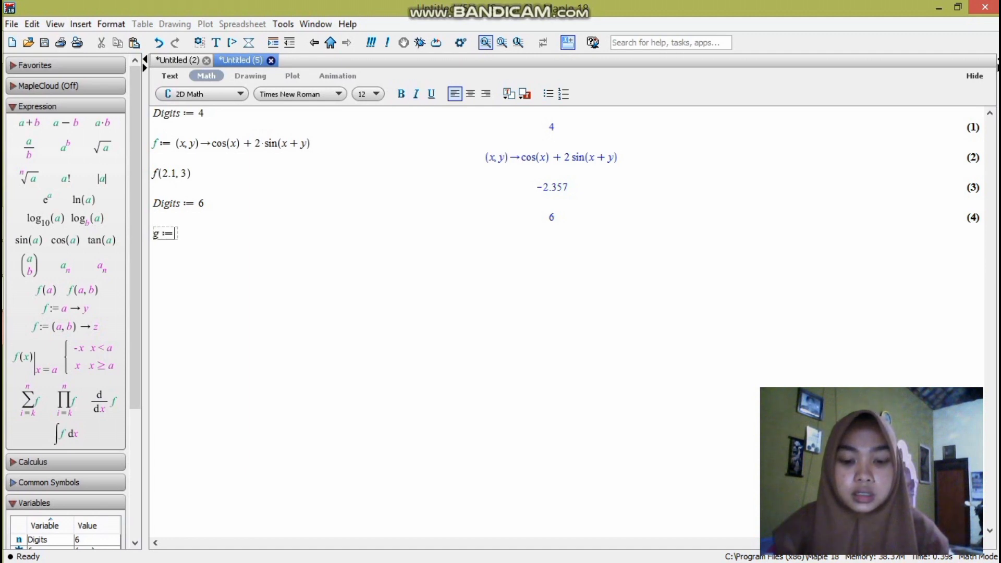
text((x)
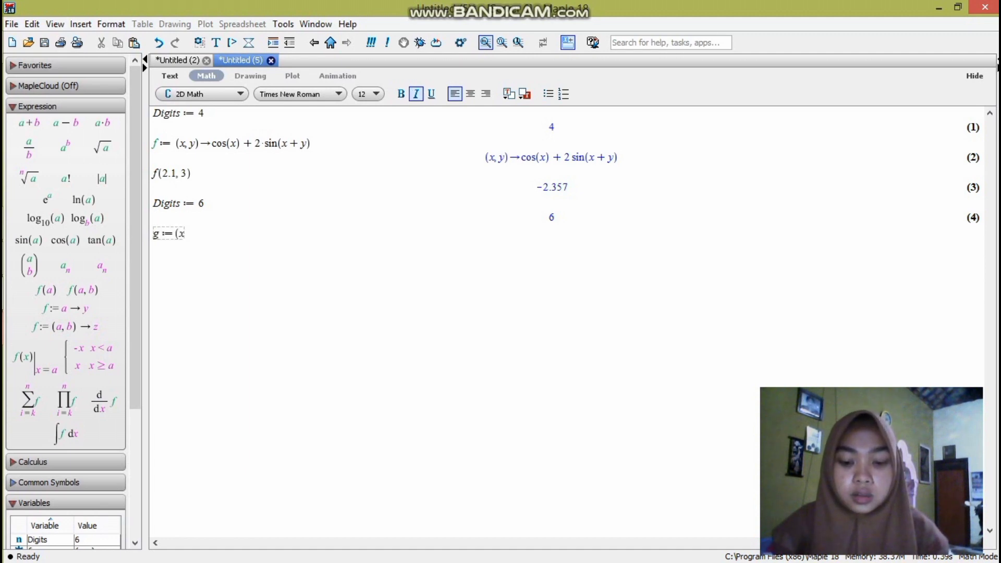
text(,y))
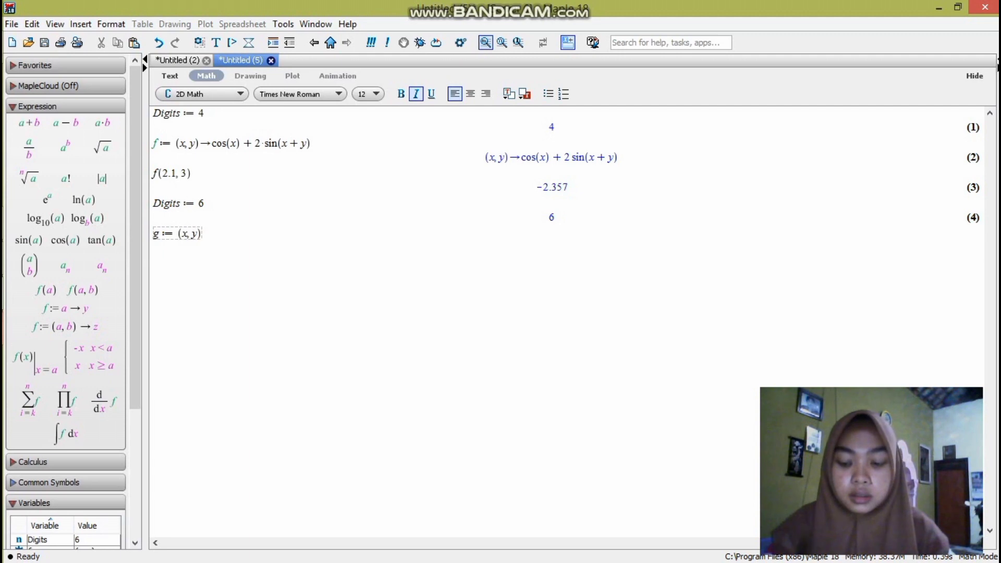
text(->)
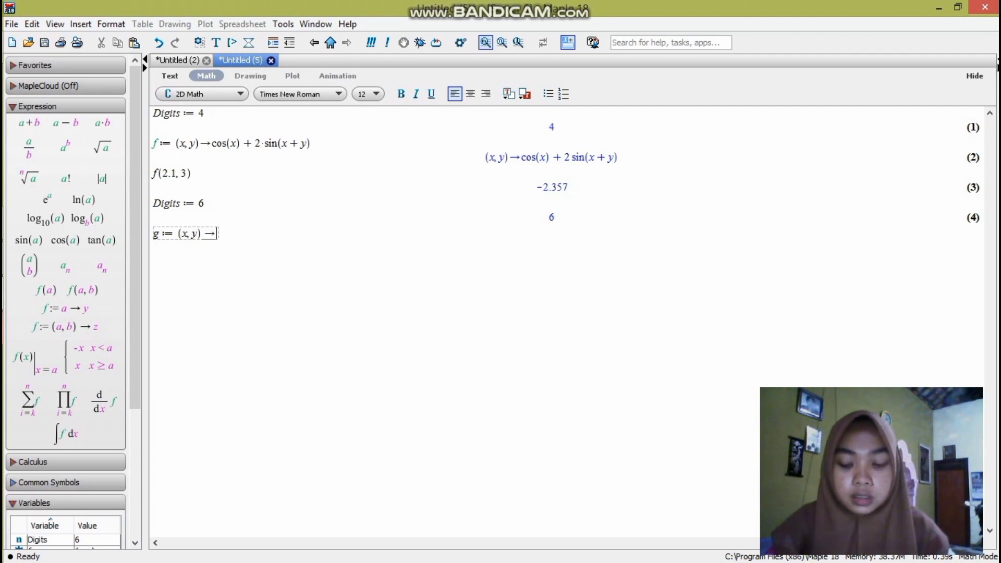
text(sin)
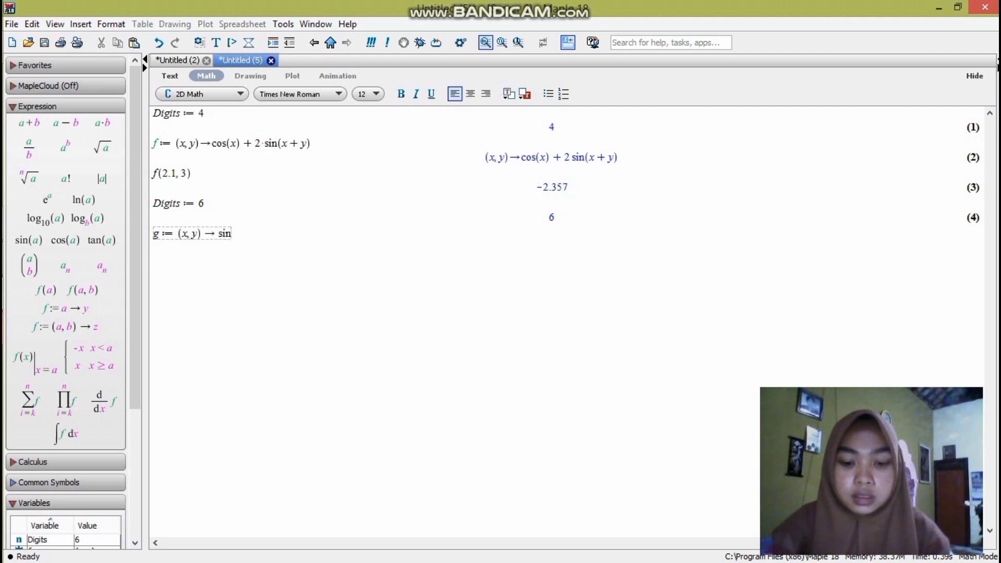
text((x+y)
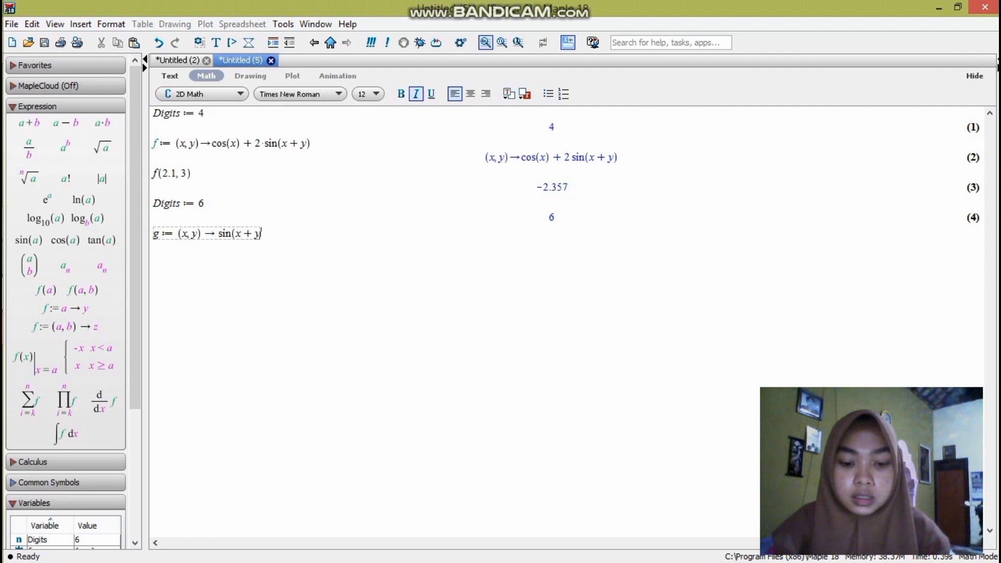
text()+)
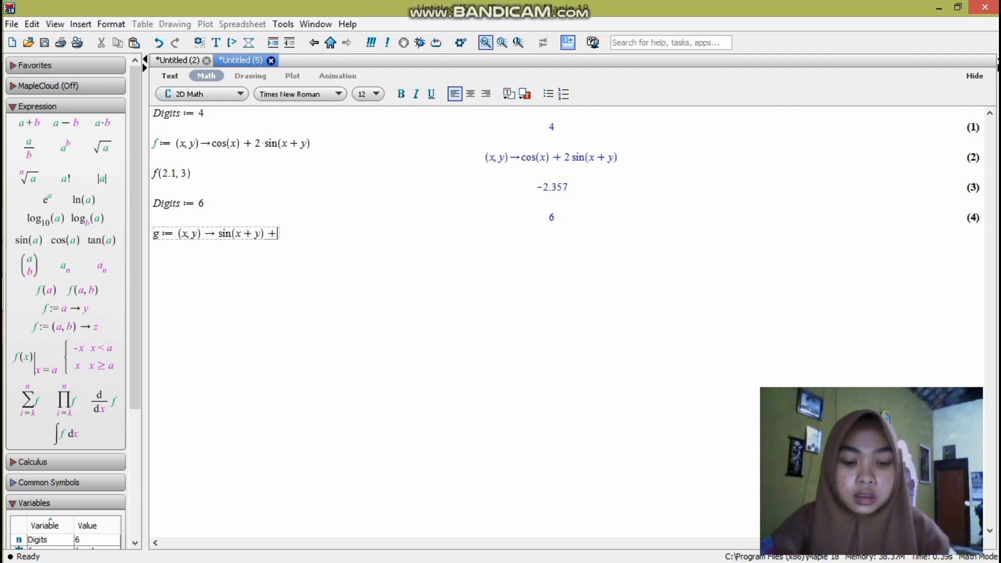
text(tan(x)
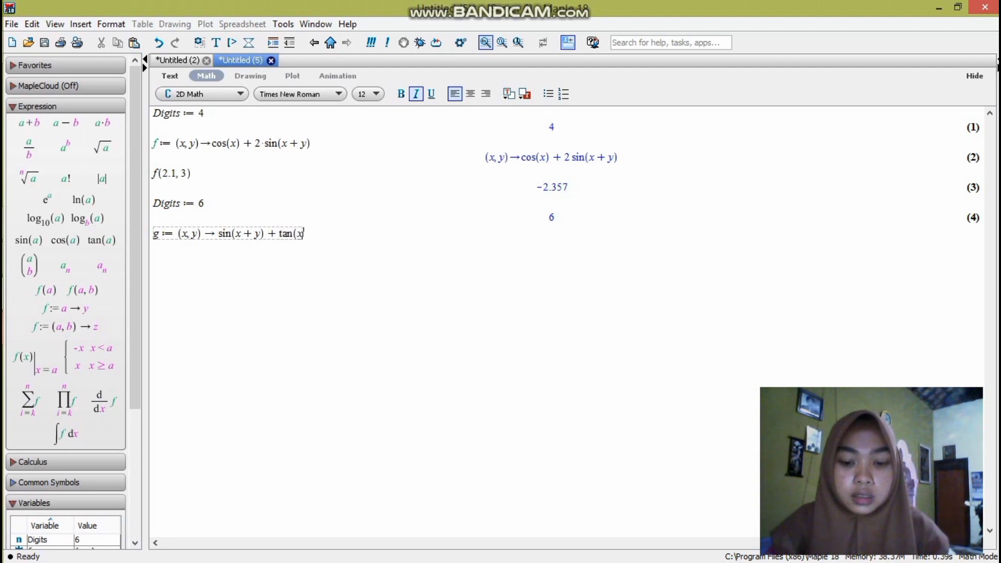
text(+y)
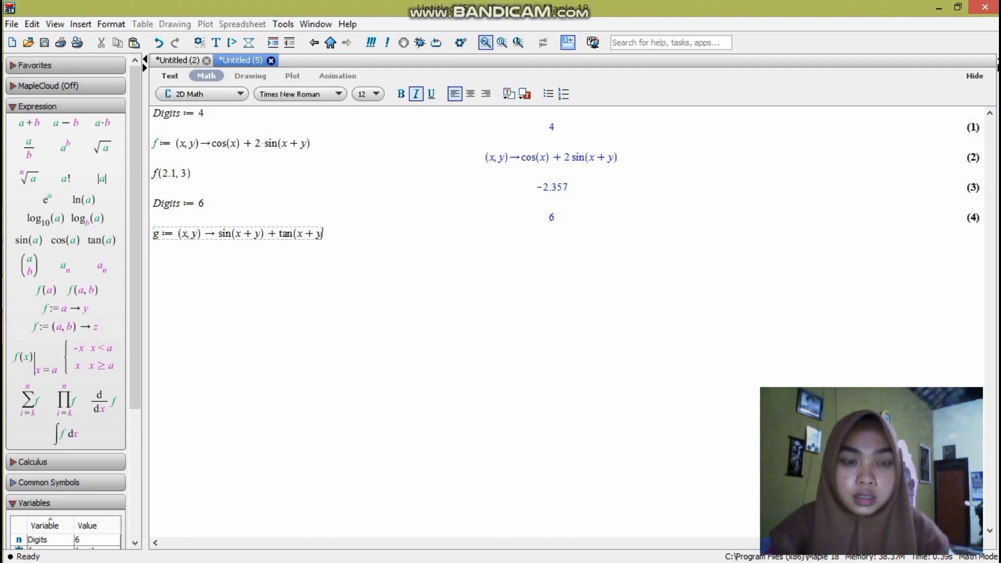
text())
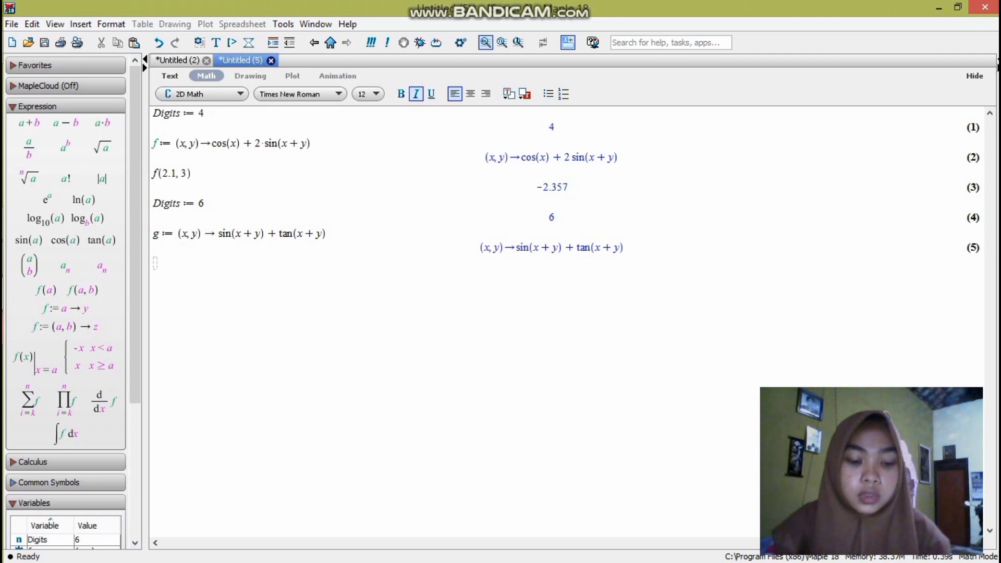
Evaluate the second two-variable function numerically at x = 2.0 and y = 5 by executing g(2.0, 5).
text(g()
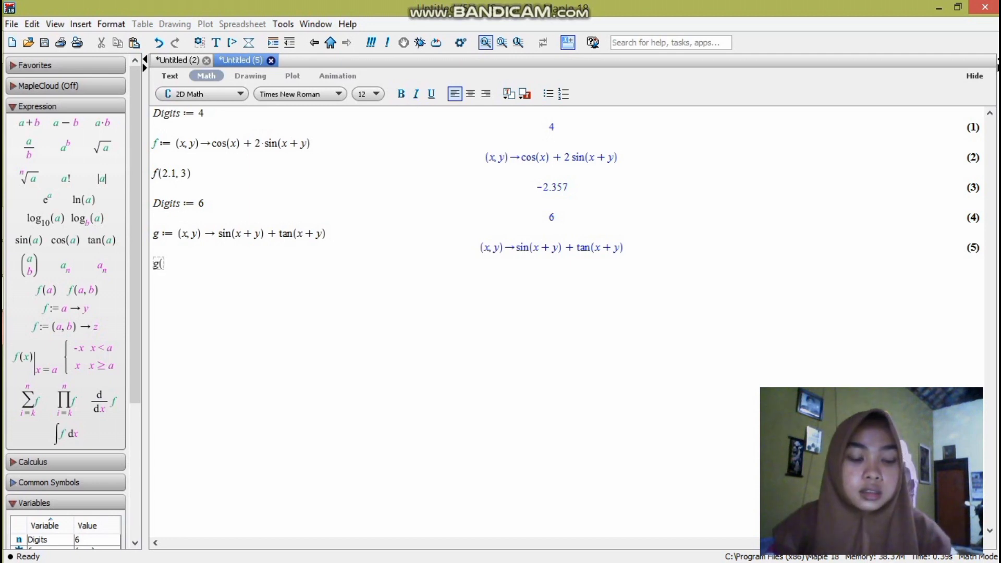
text(2)
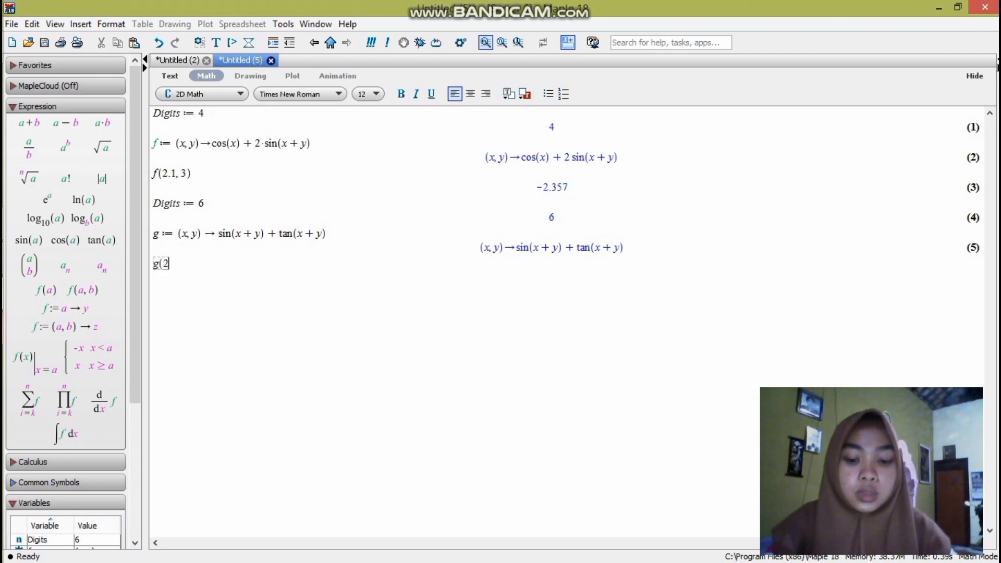
text(.0, )
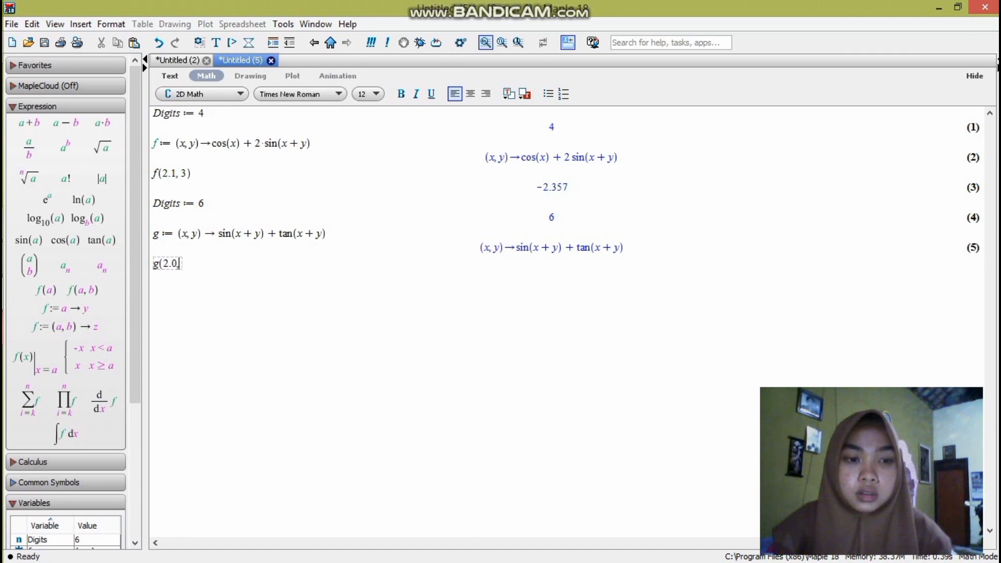
text(5))
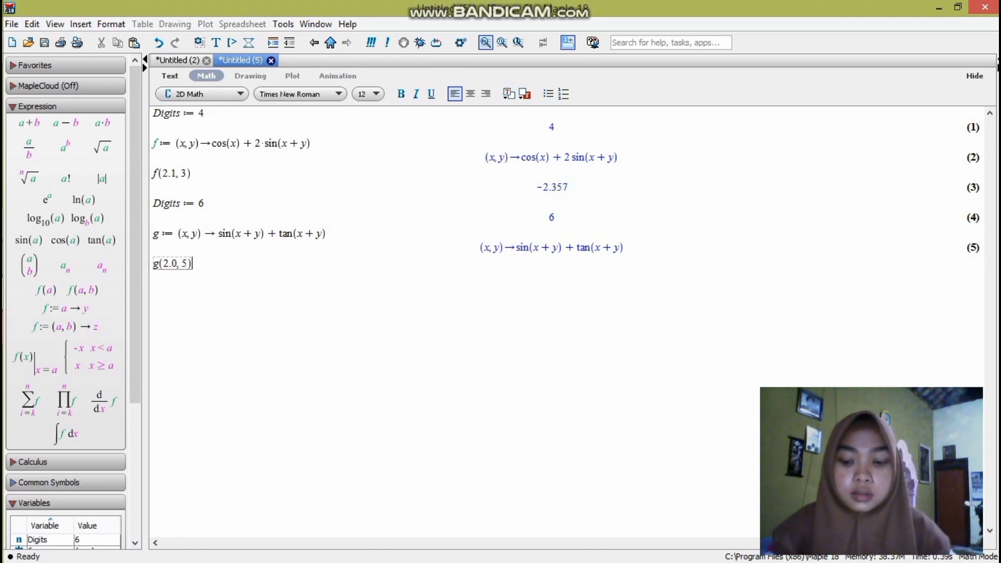
key(Return)
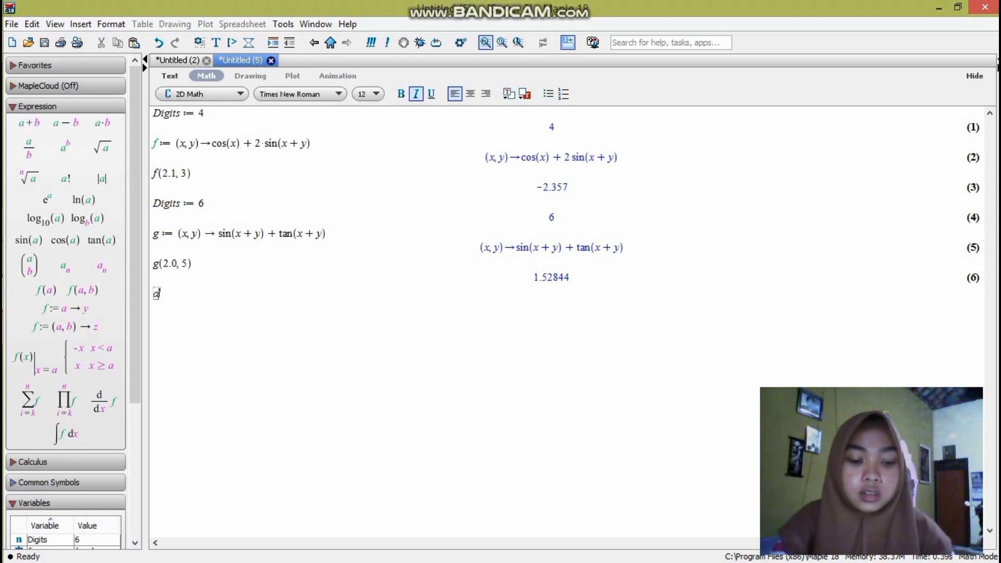
Set the numeric precision to three digits by executing Digits := 3 on the new line.
text(D)
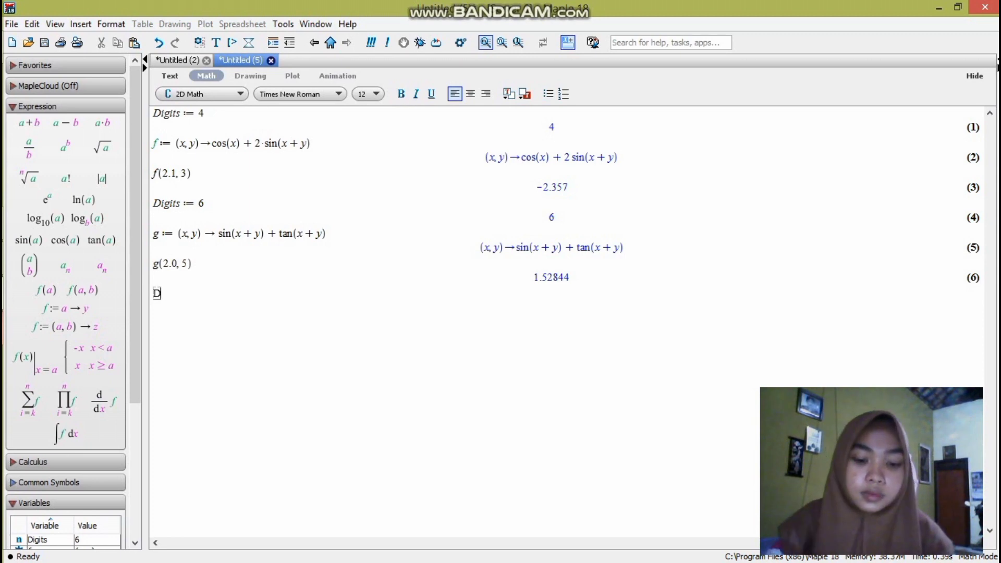
text(igits :)
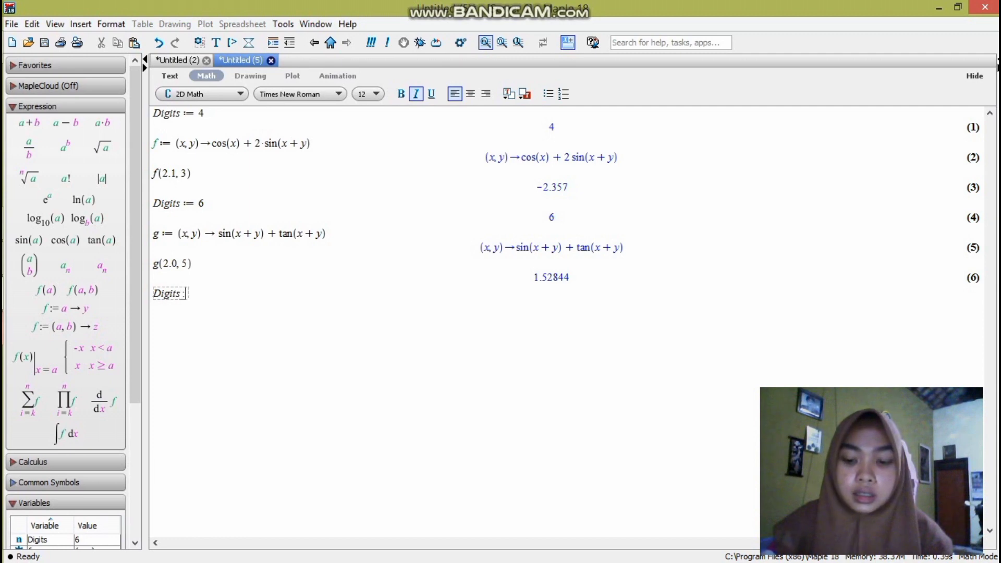
text(= 3)
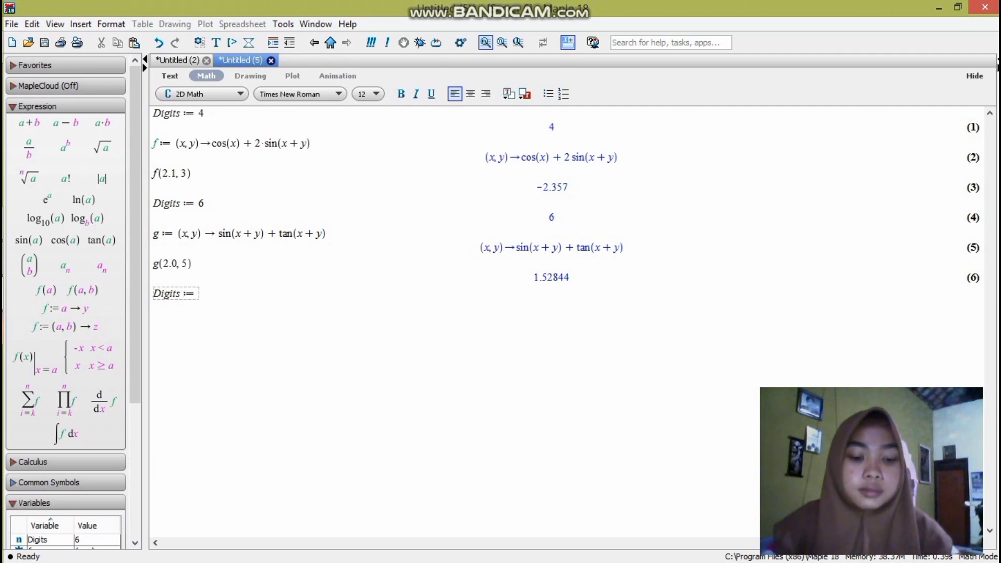
key(Return)
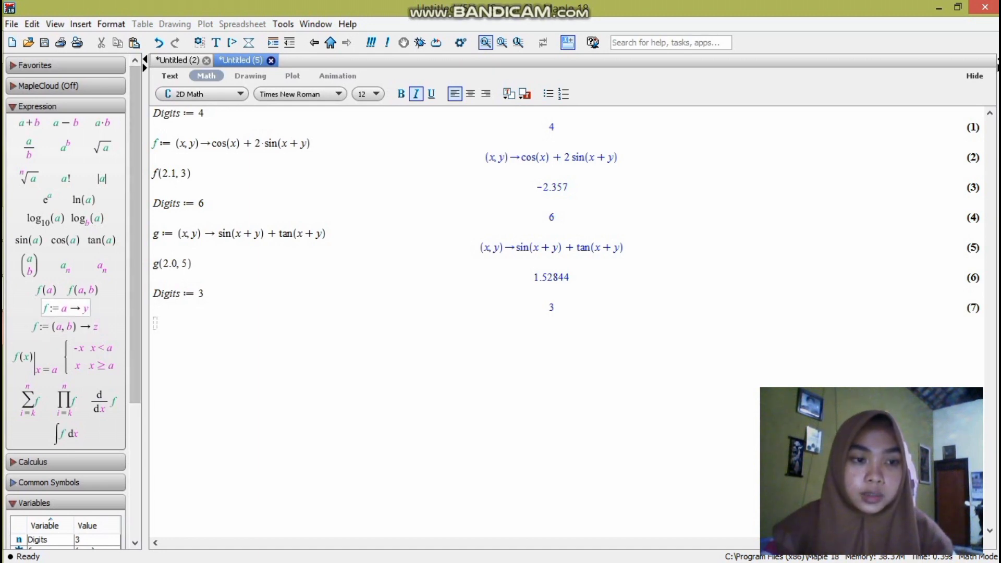
Define the one-variable function h := (x) → sin(x) + cos(x)^2 below the three-digit precision setting.
click(65, 308)
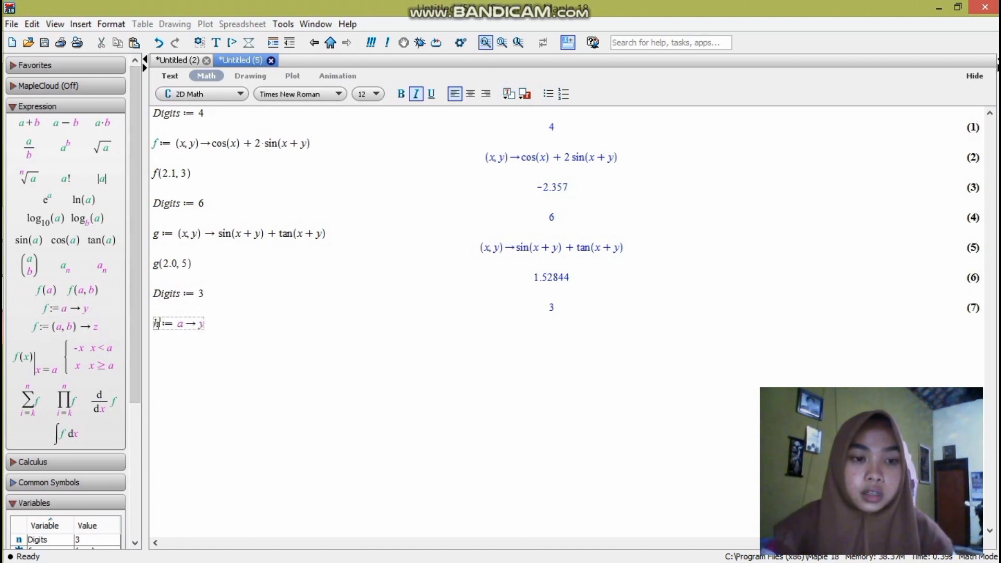
text(h)
key(Tab)
key(BackSpace)
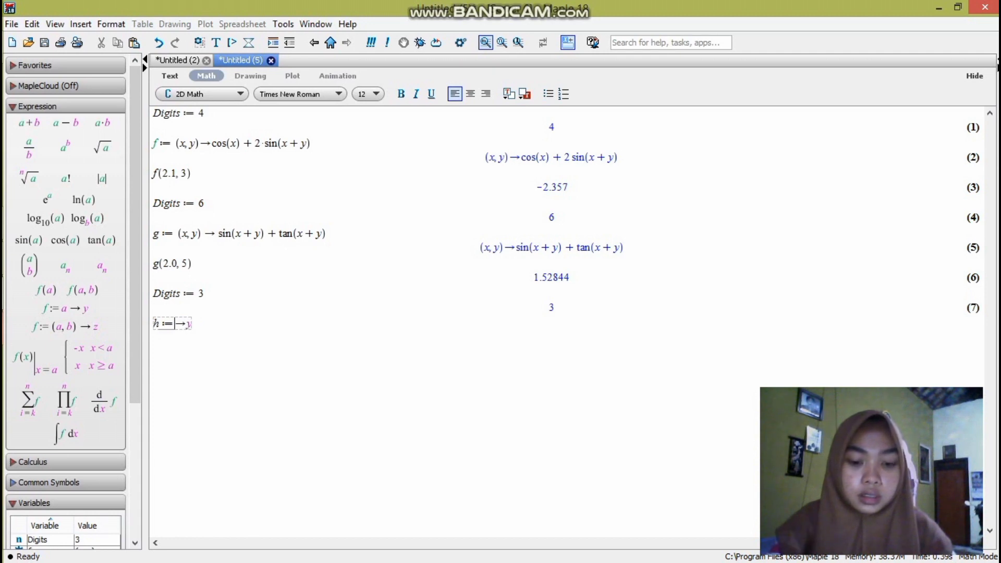
text((x))
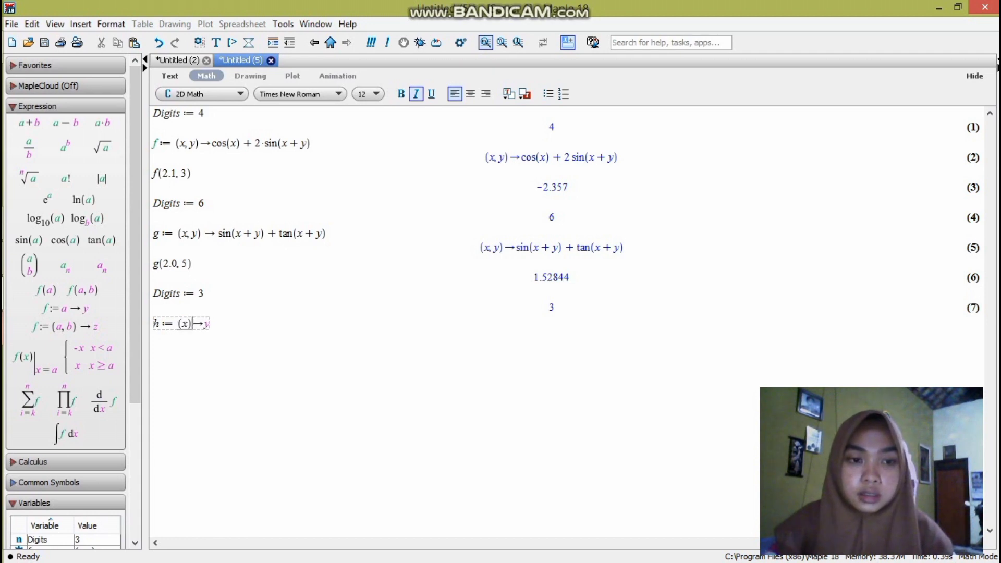
key(BackSpace)
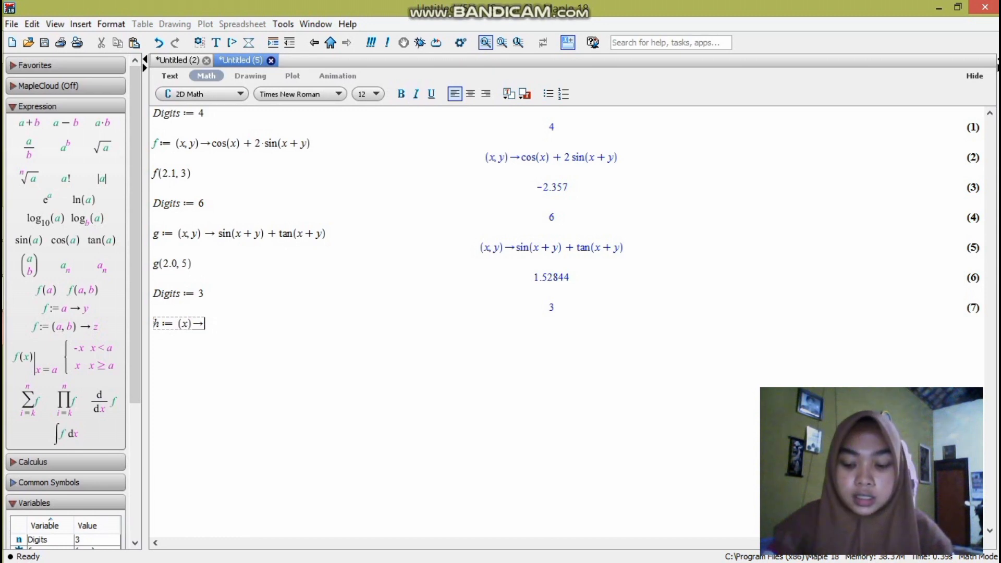
text(s)
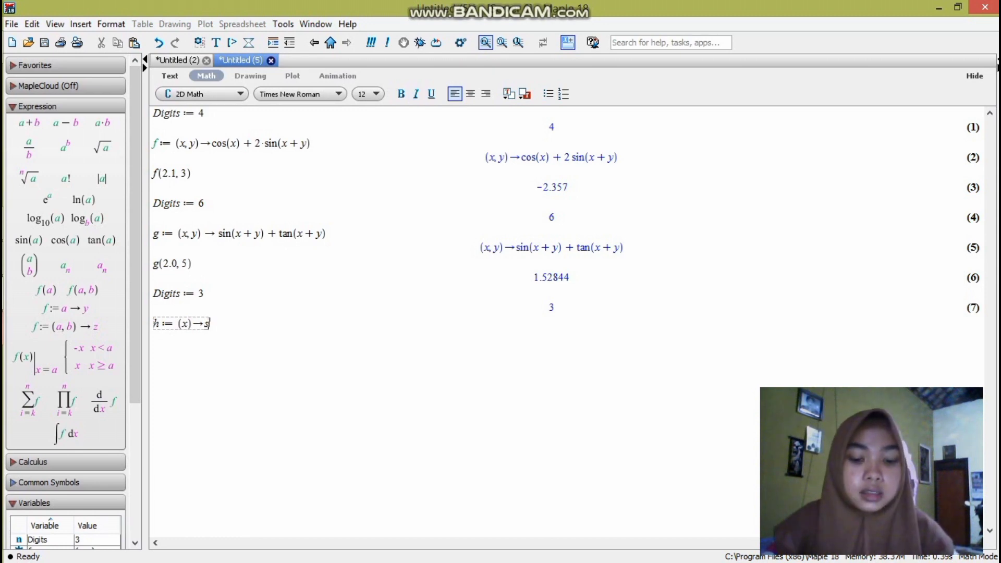
text(in(x) + )
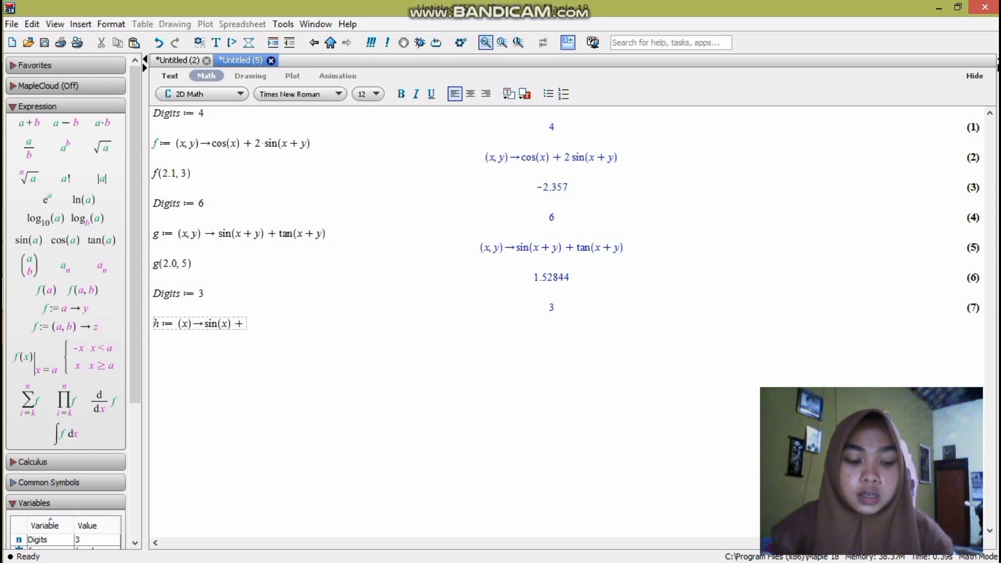
text(cos)
key(BackSpace)
key(BackSpace)
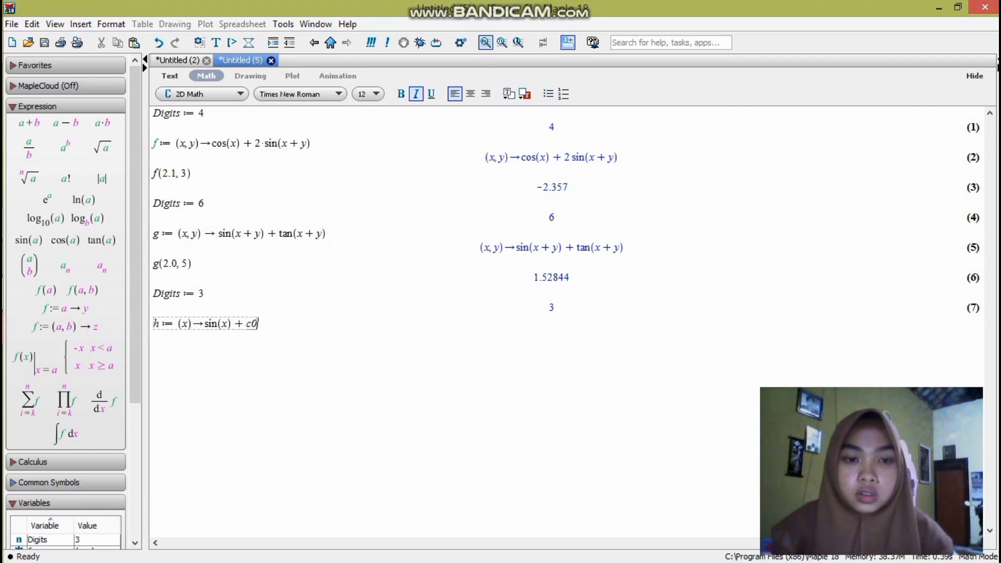
text(os)
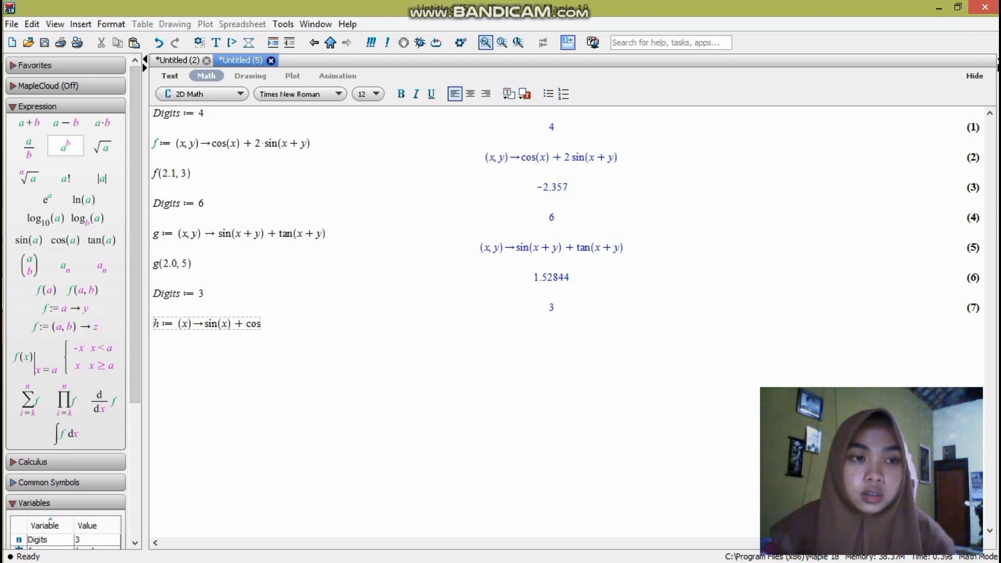
click(65, 146)
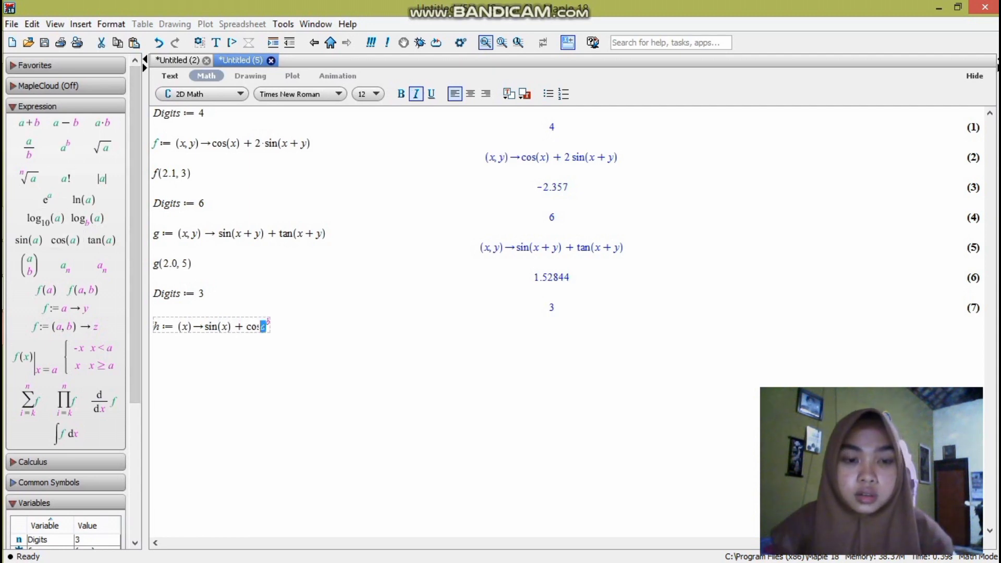
text((x)
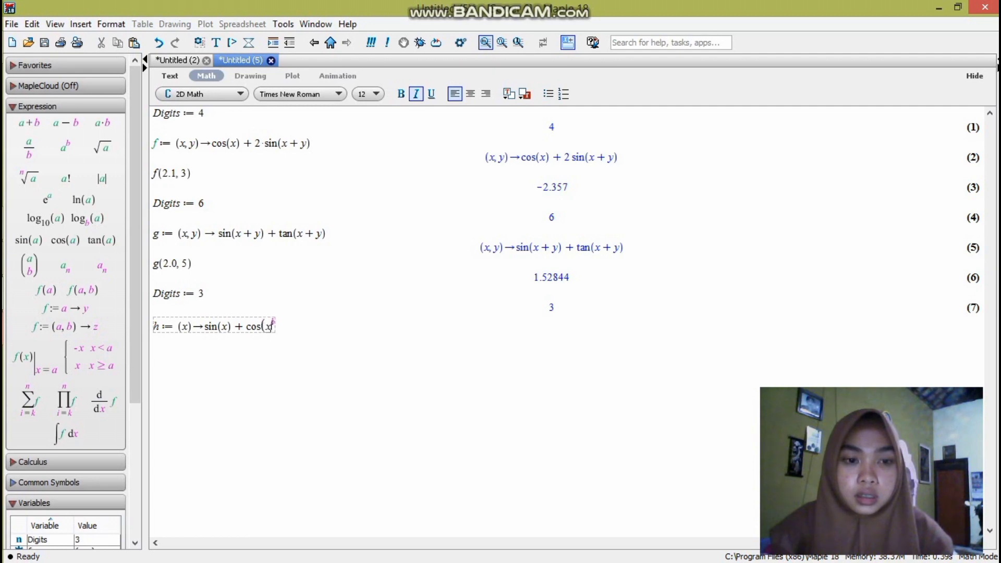
text())
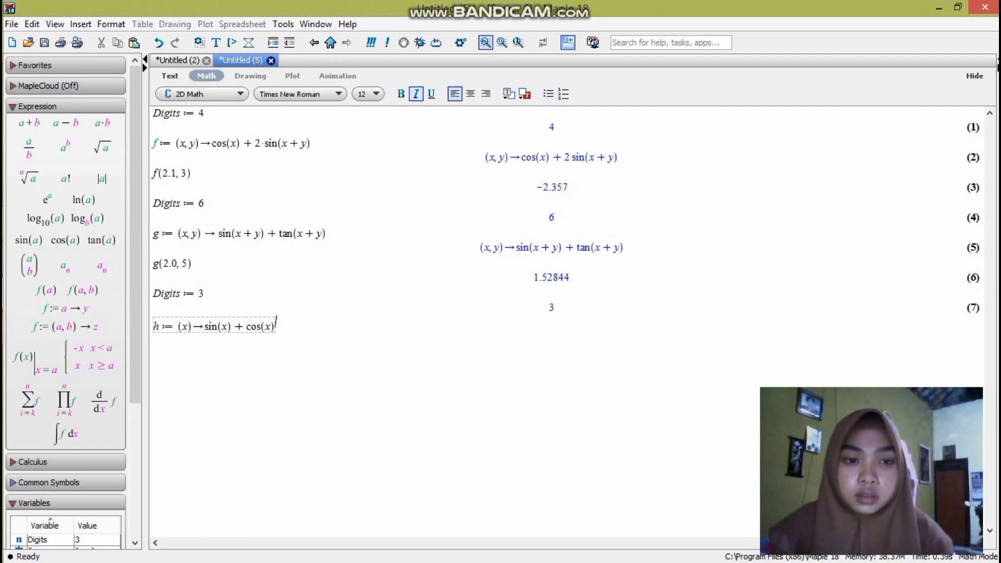
text(^2)
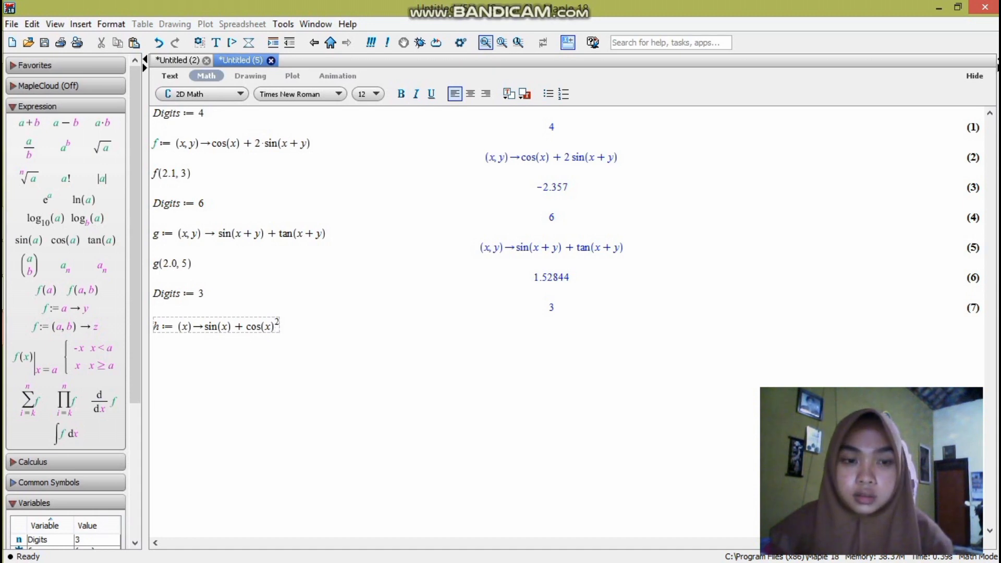
key(Return)
Evaluate the one-variable function h numerically at x = 3.1 by executing h(3.1).
text(h)
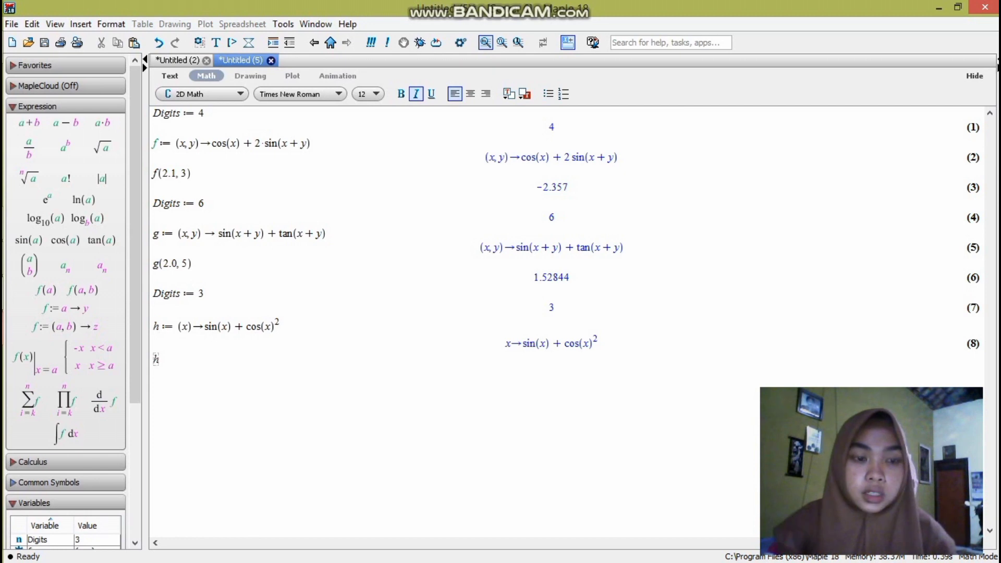
text(()
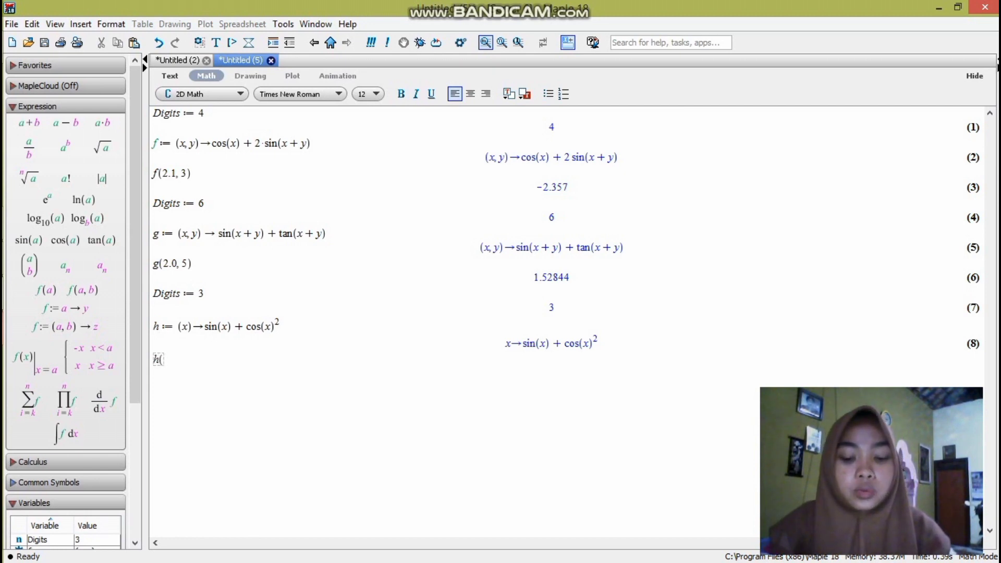
text(3.1)
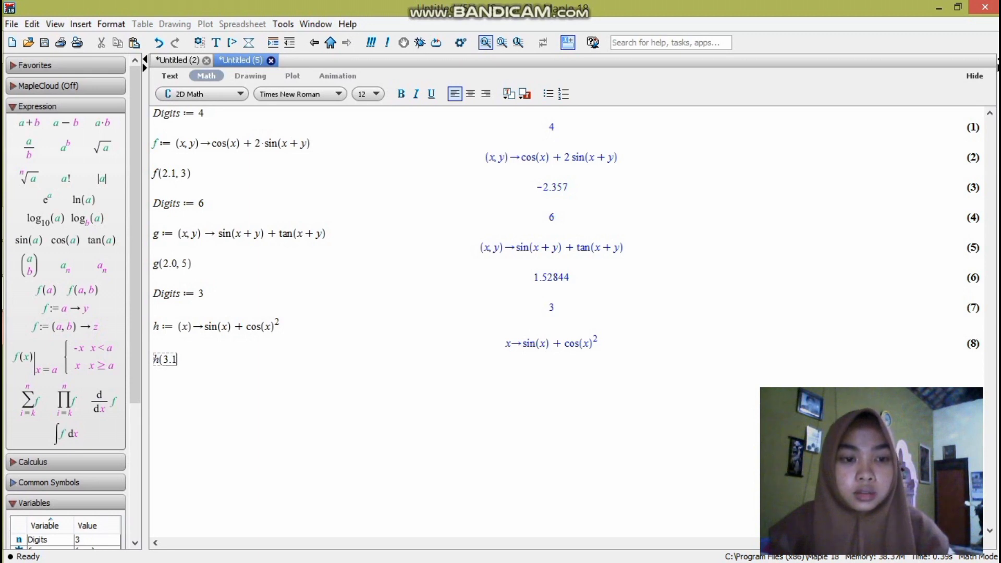
text())
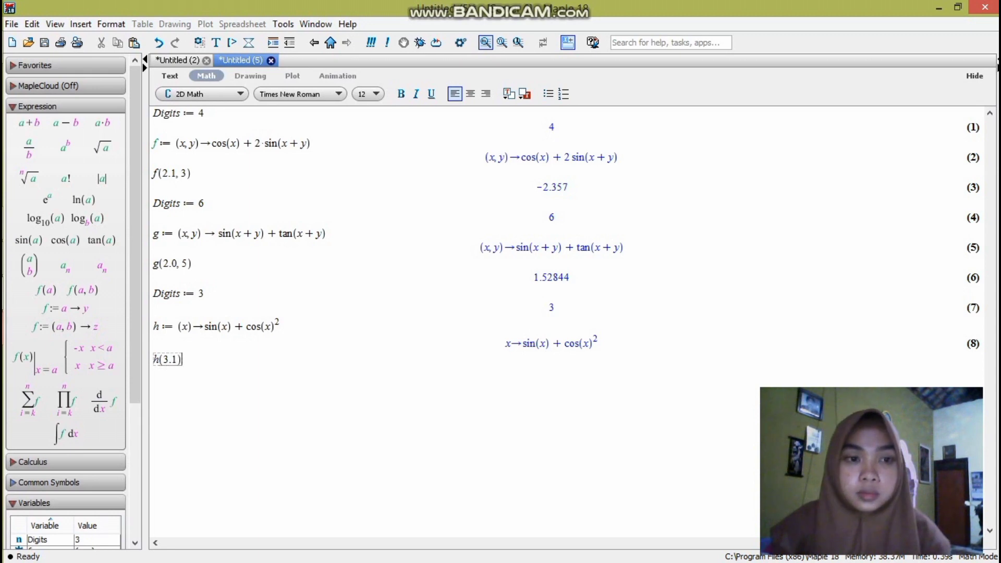
key(Return)
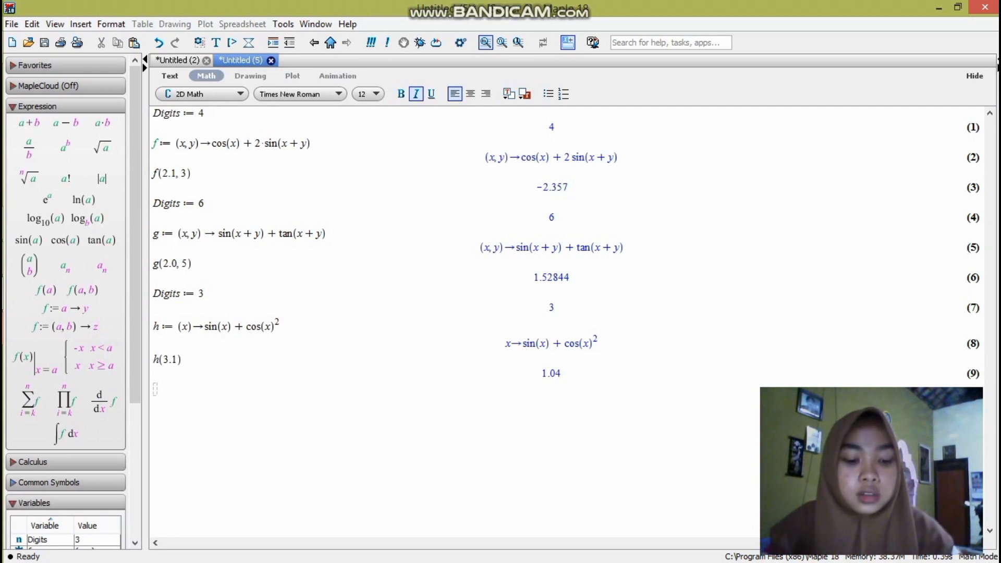
Set the numeric precision to seven digits by executing Digits := 7 below the h(3.1) evaluation.
text(Digits )
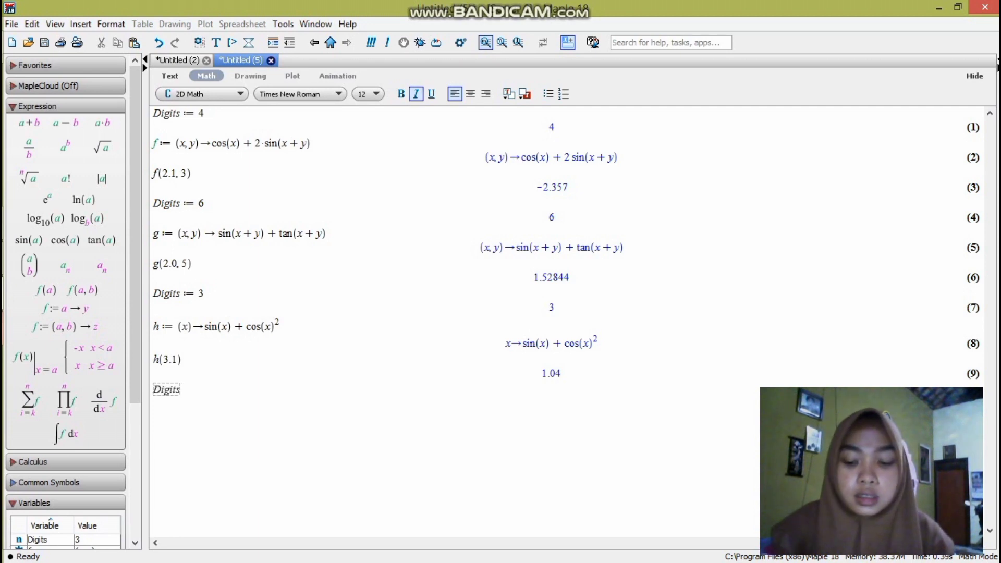
text(:= )
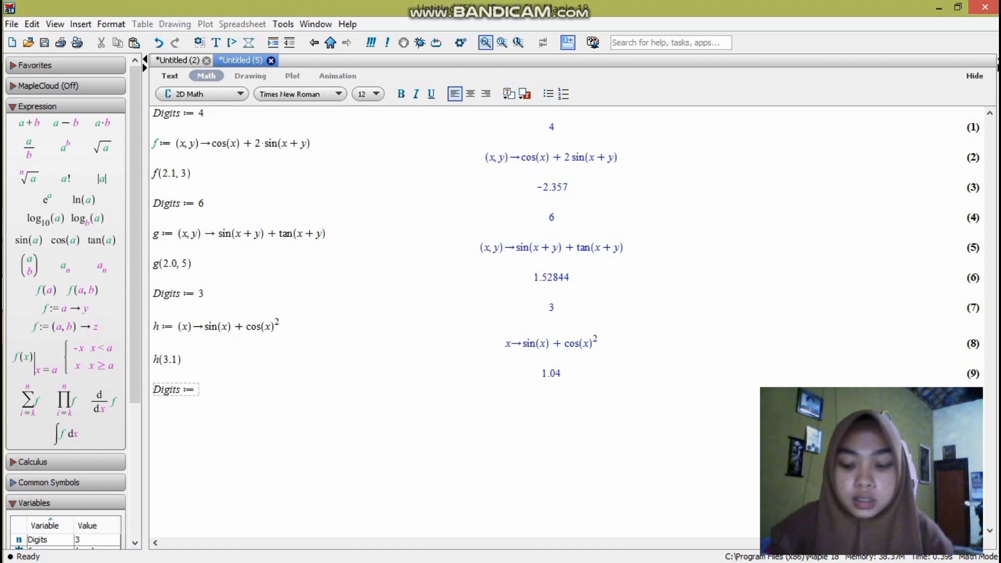
text(7)
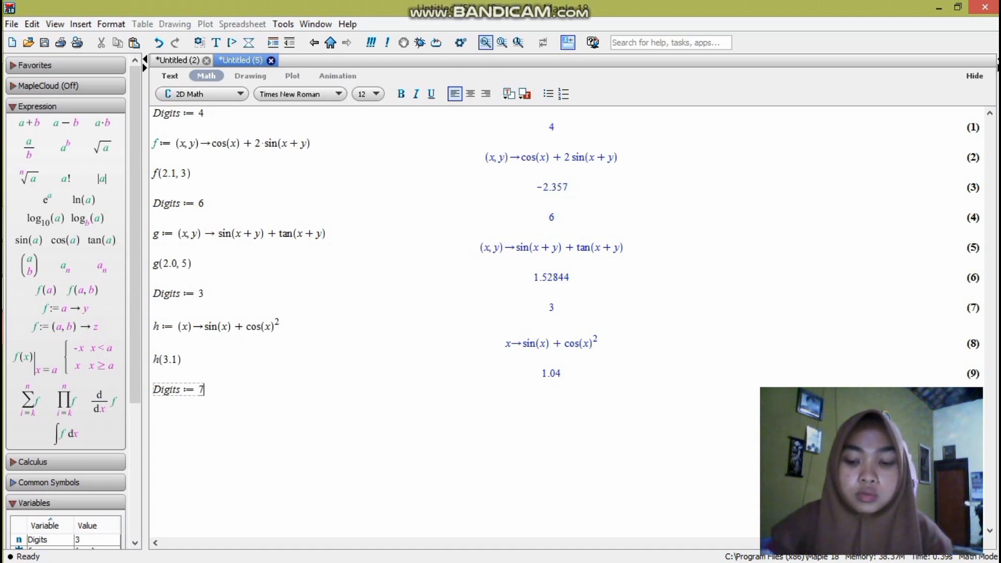
key(Return)
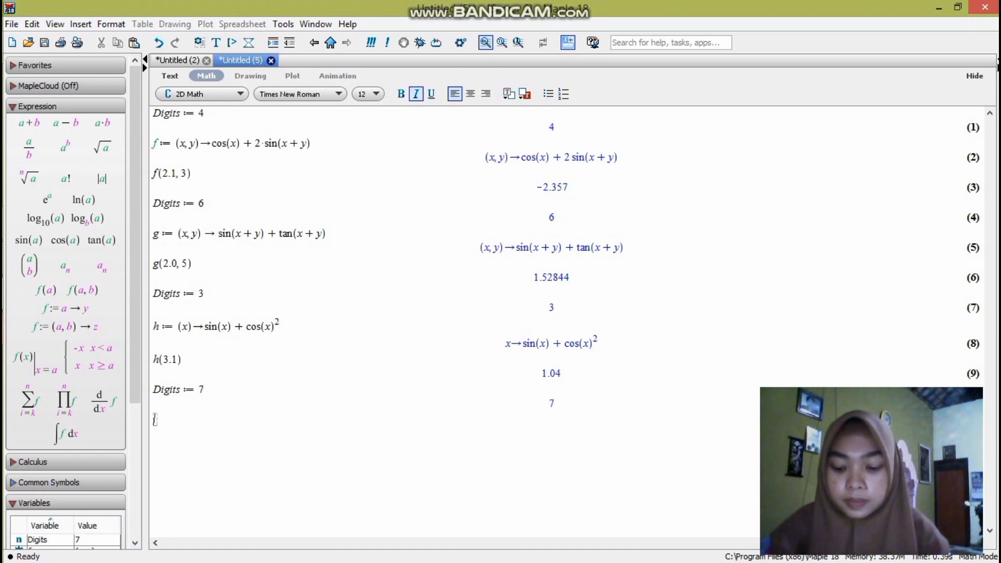
Define the one-variable function g := (x) → cos(x) + sin(x) below the seven-digit precision setting.
text(g)
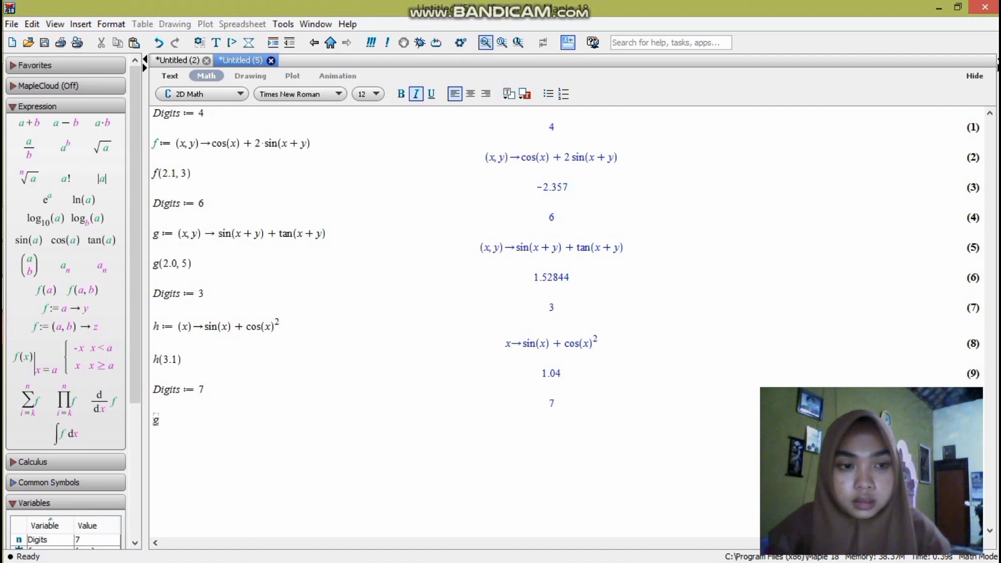
text(:=)
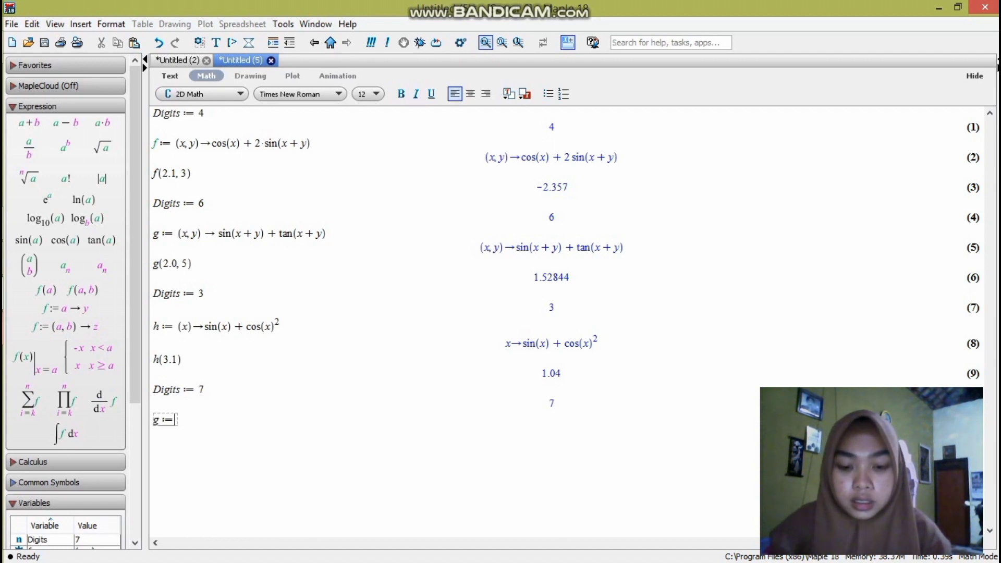
text((x)
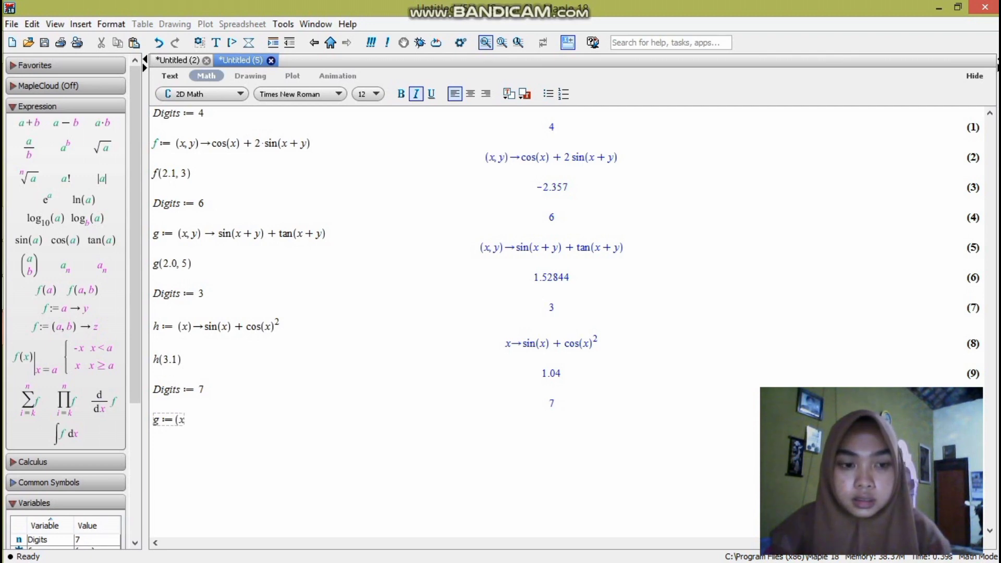
text()->)
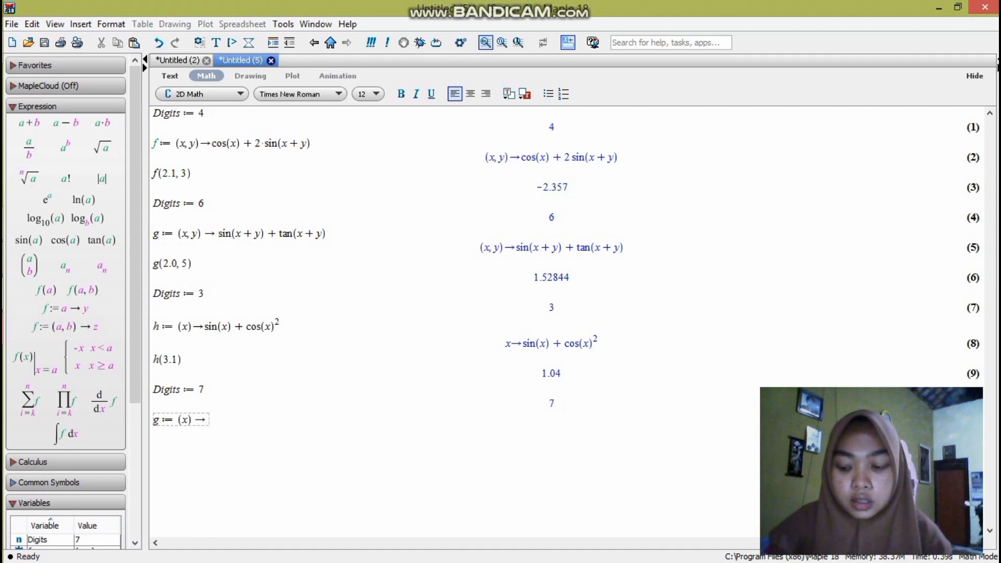
text(cos)
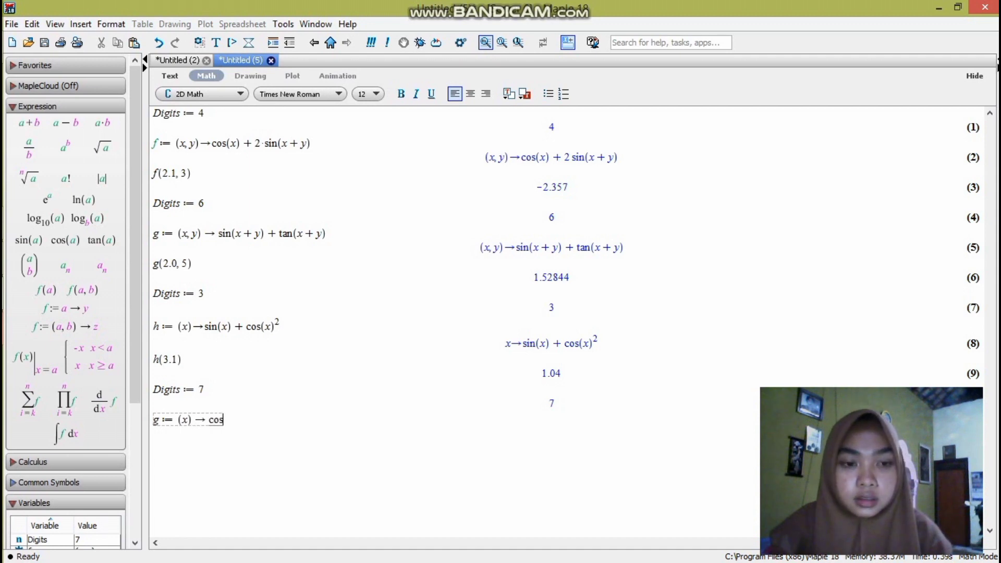
text((x))
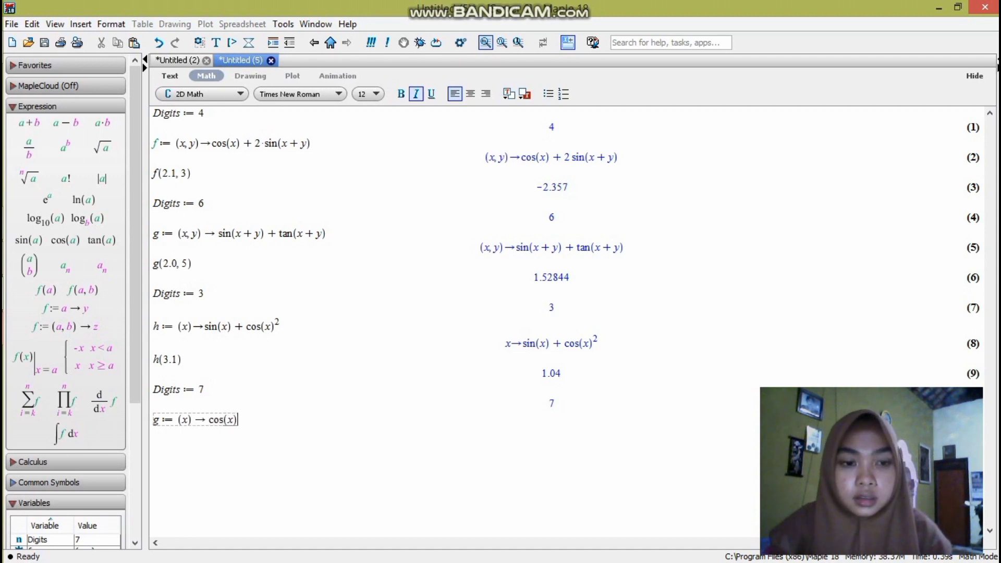
text(+)
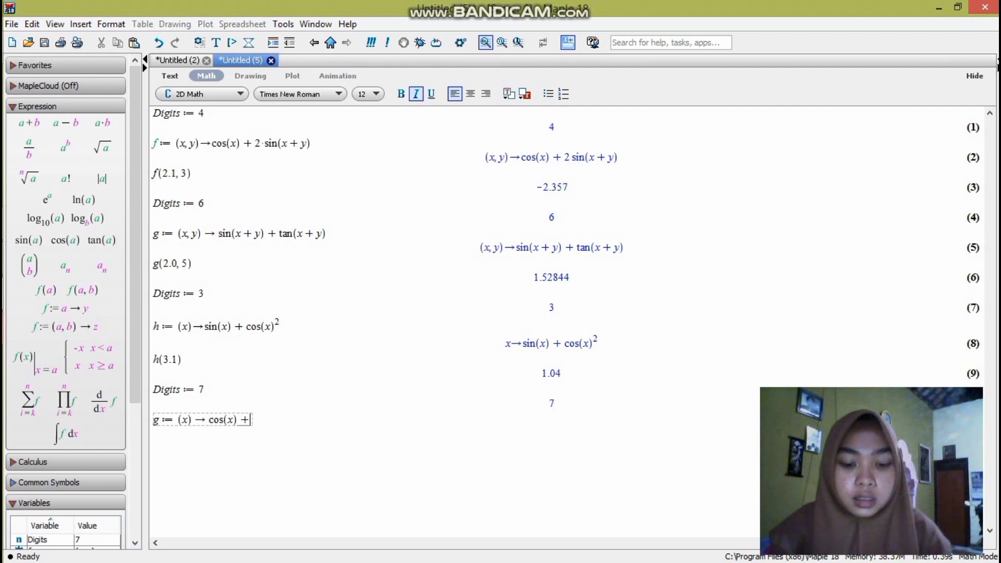
text(sin(x))
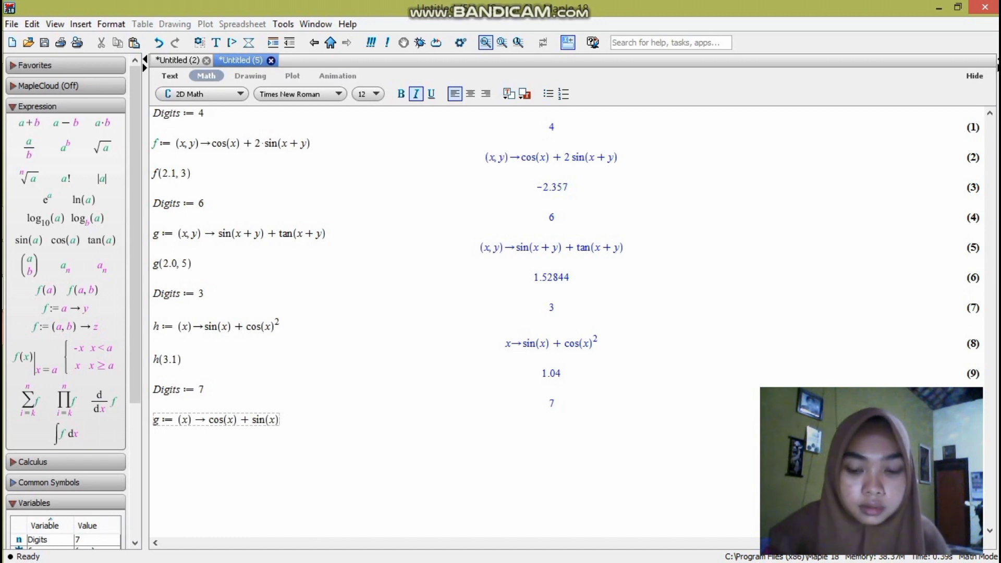
key(Return)
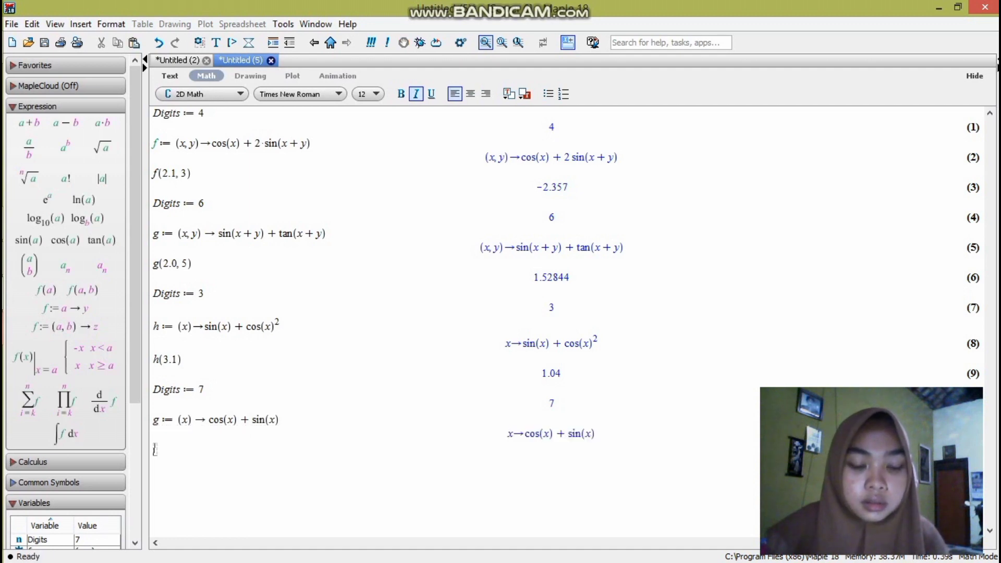
Evaluate the one-variable function g numerically at x = 4.2 by executing g(4.2).
text(g)
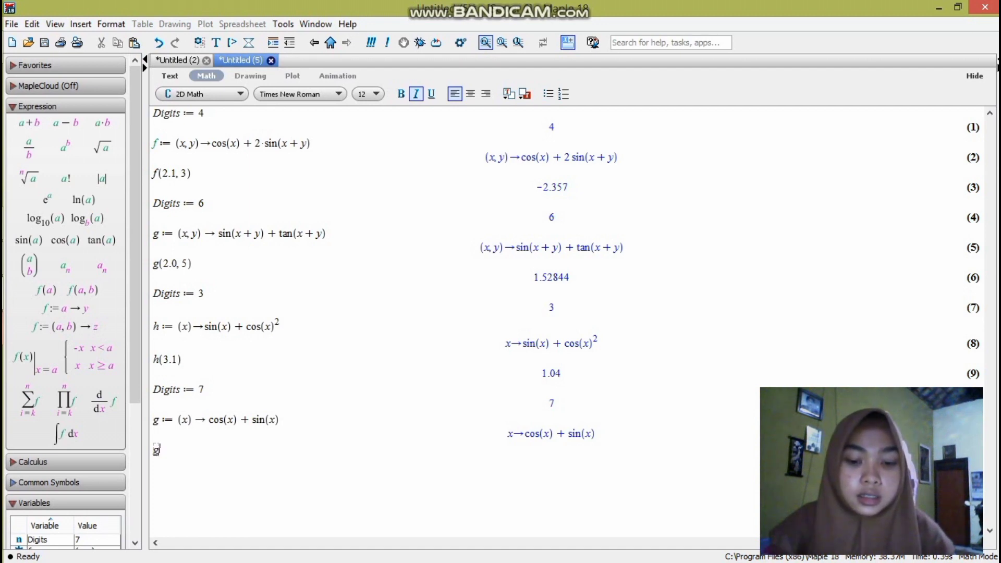
text(()
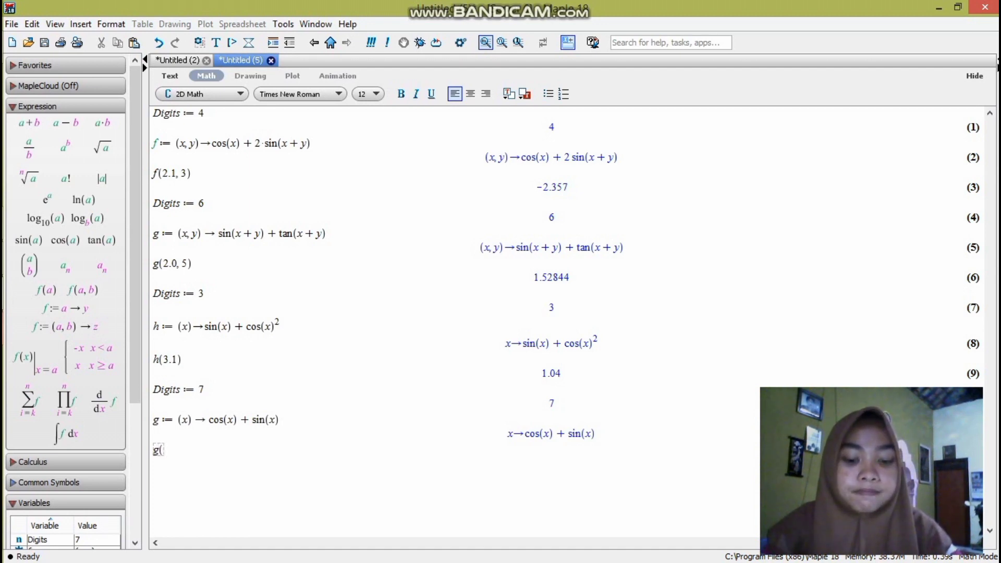
text(4.2)
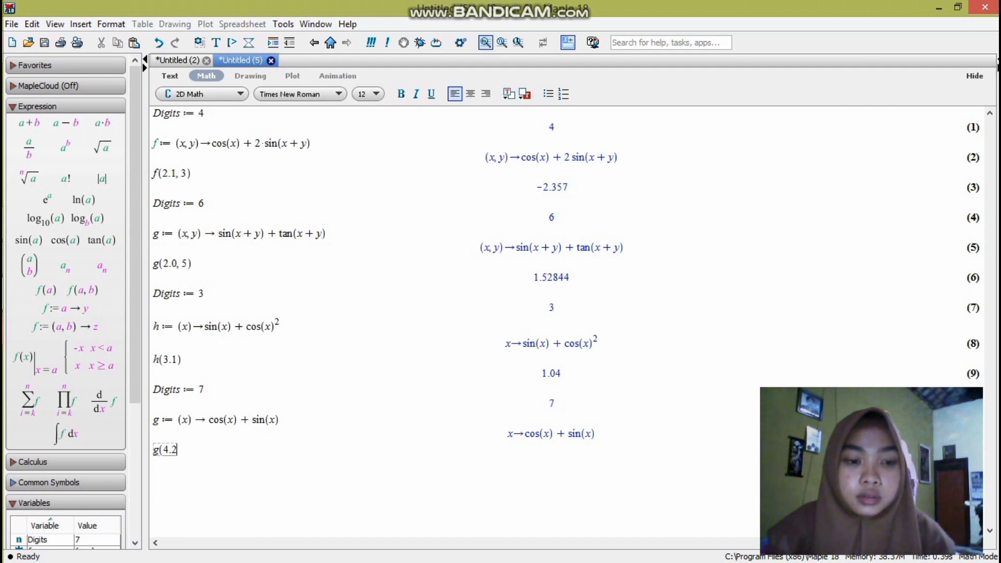
text())
key(Return)
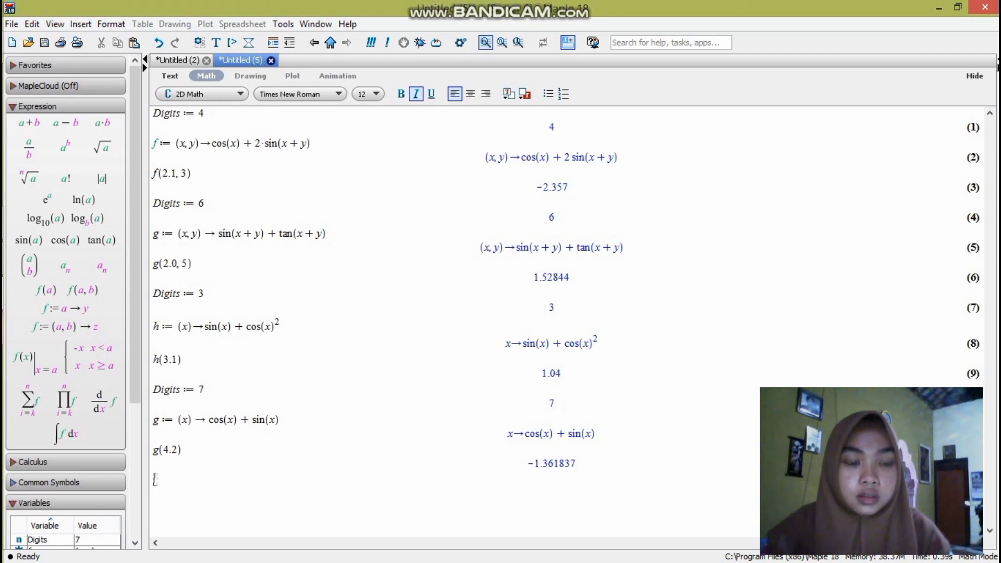
Set the numeric precision to four digits by executing Digits := 4 below the g(4.2) evaluation.
text(digit)
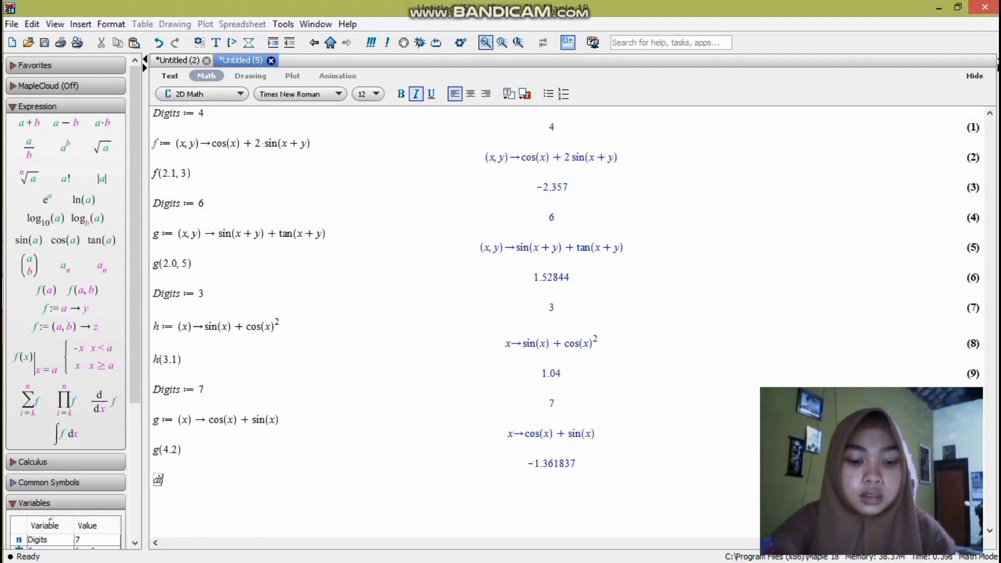
key(BackSpace)
key(BackSpace)
key(BackSpace)
key(BackSpace)
key(BackSpace)
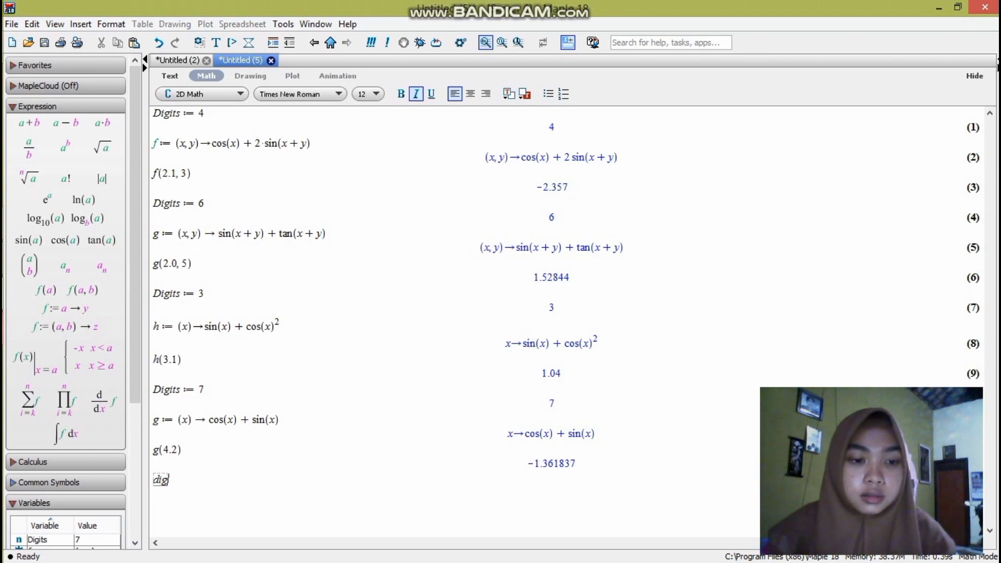
text(Di)
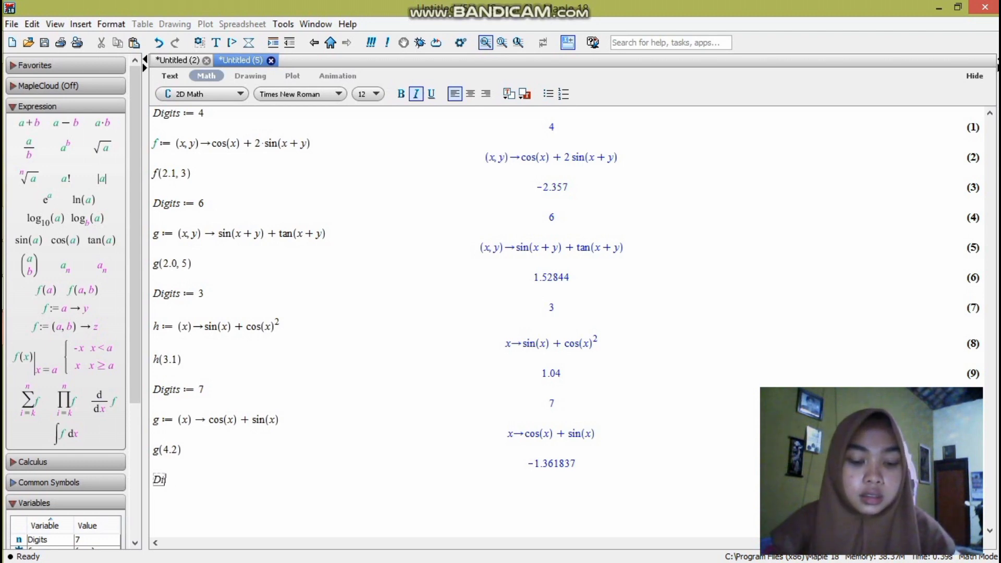
text(gits := )
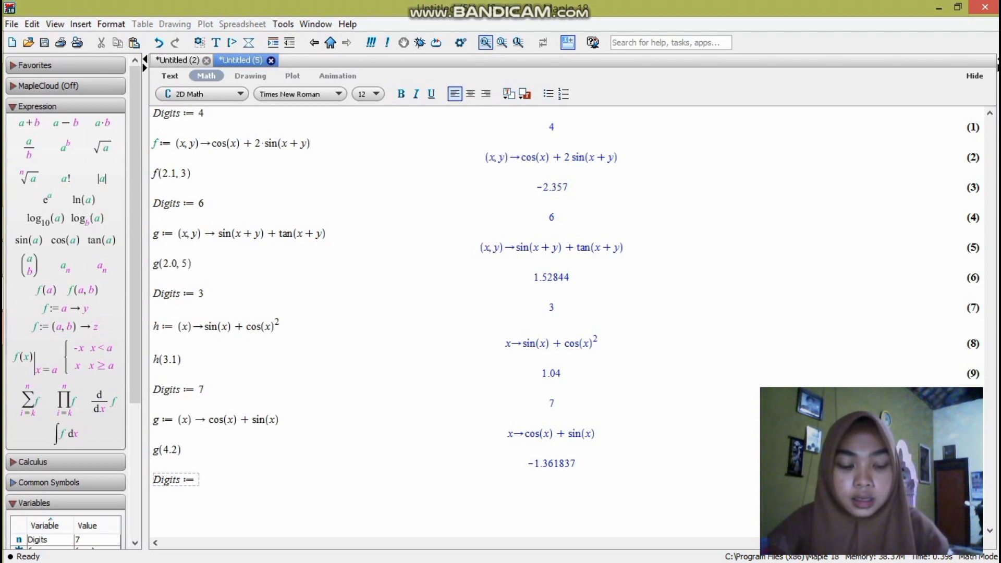
text(()
key(BackSpace)
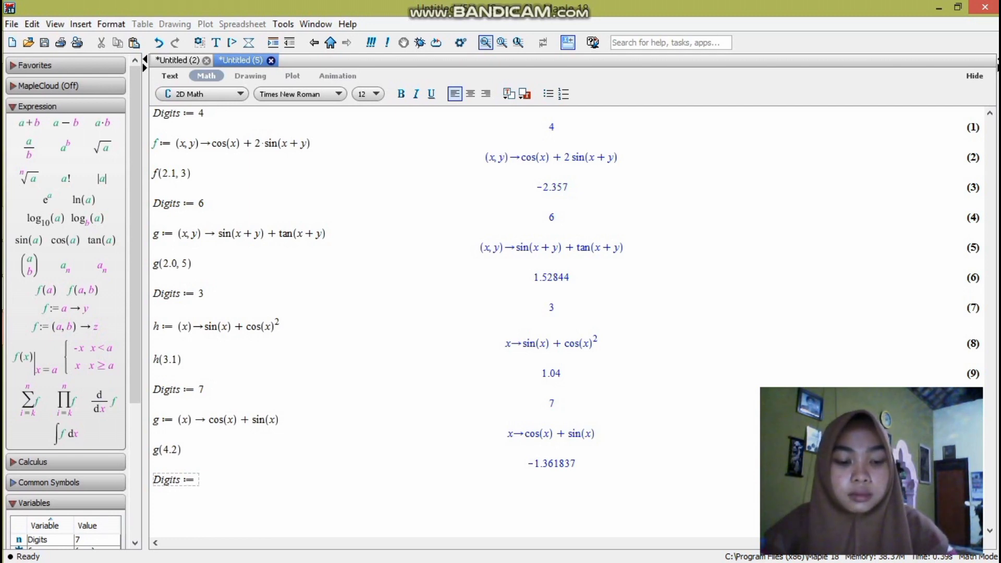
text(4)
key(Return)
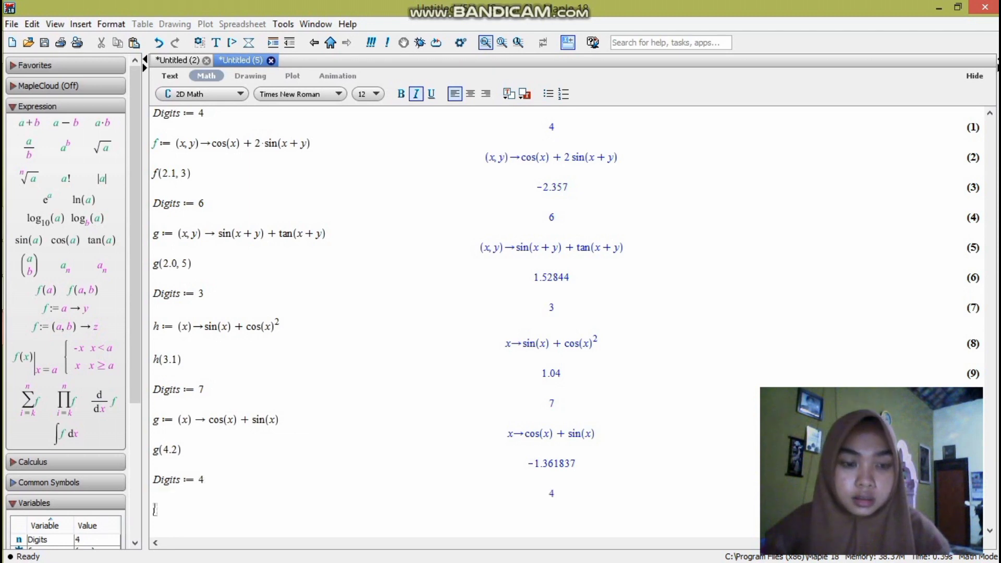
Define the one-variable function f := (x) → 2·cos(x) from the single-variable function template below the new four-digit precision setting.
text(f)
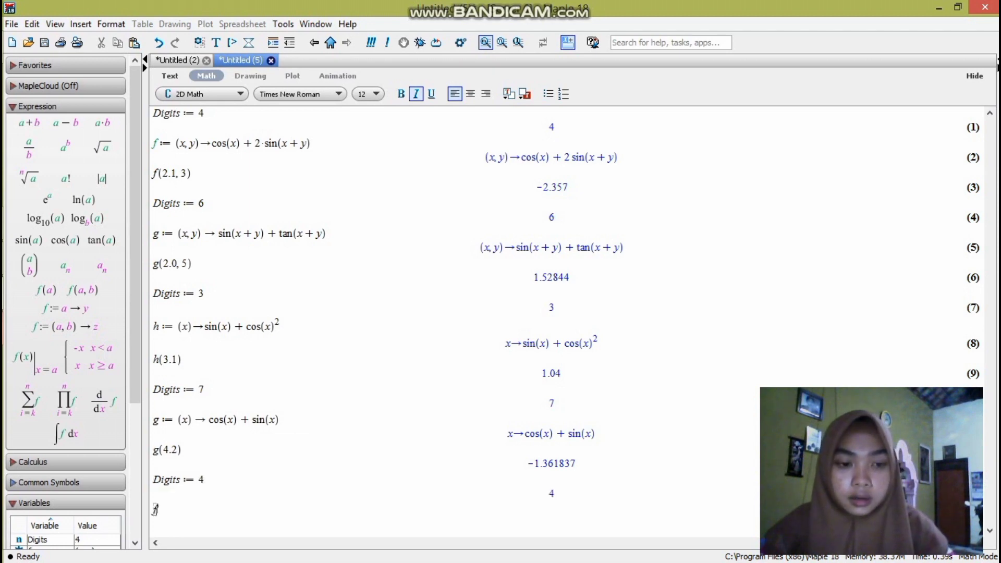
key(BackSpace)
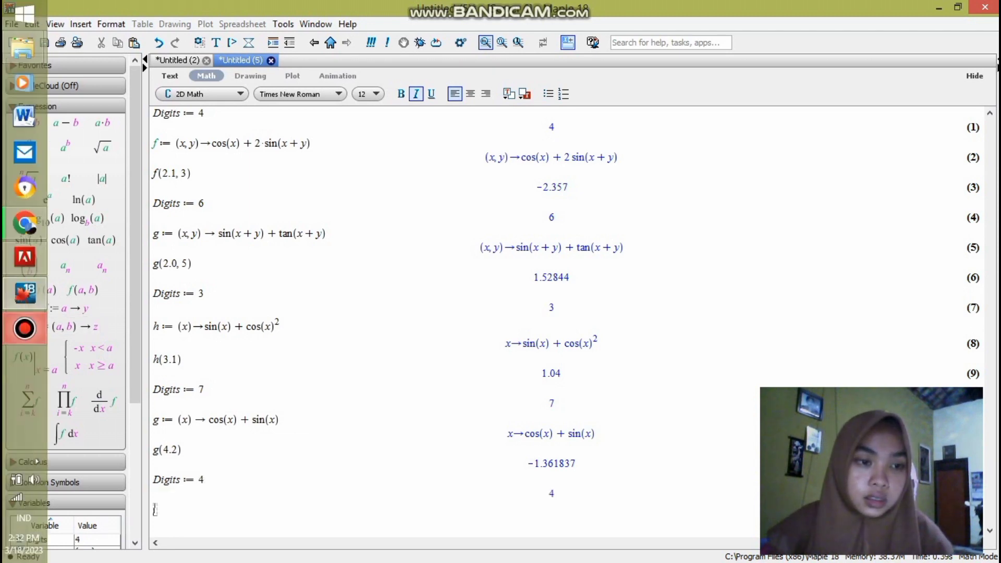
click(65, 309)
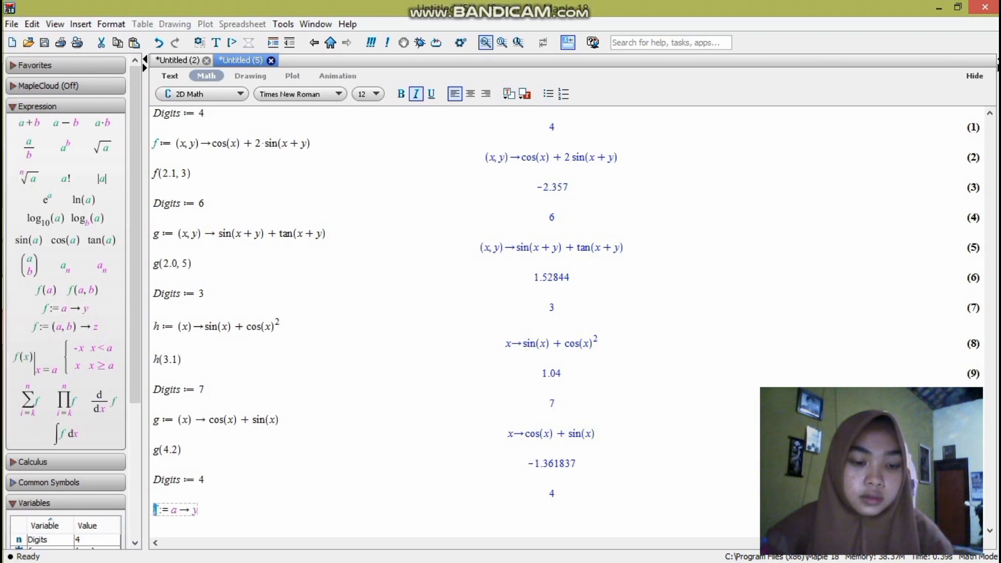
click(179, 510)
key(BackSpace)
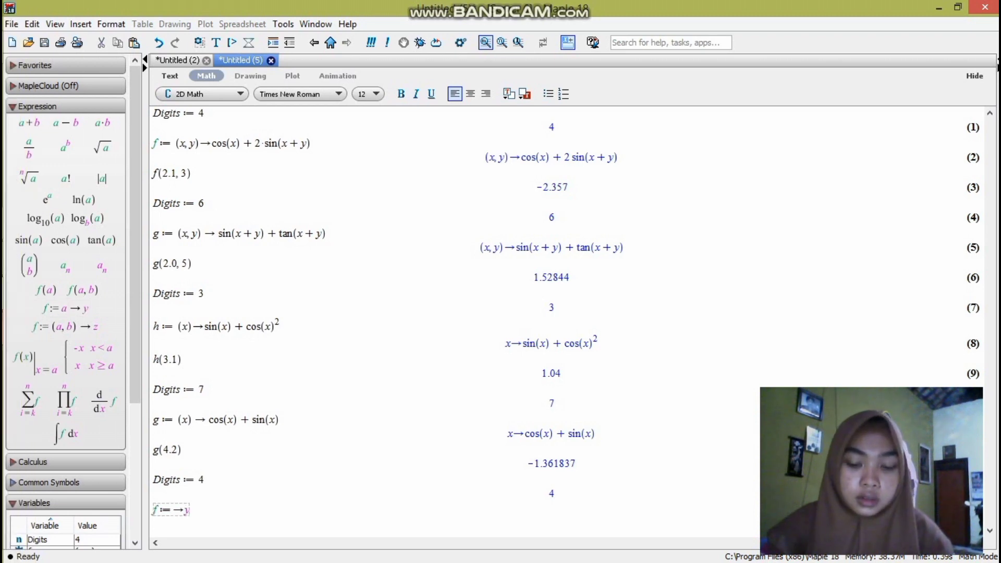
text((x))
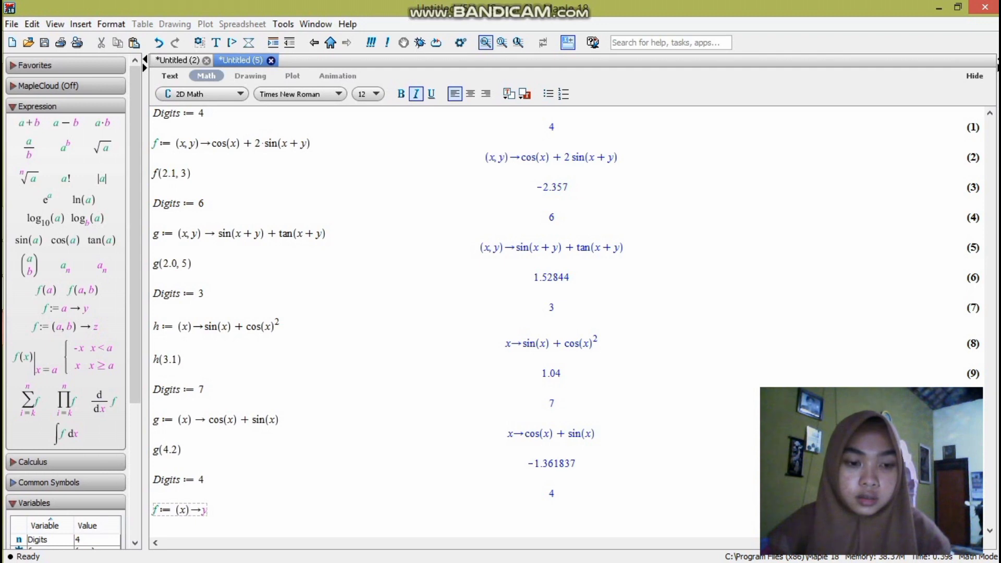
click(208, 510)
key(BackSpace)
text(2)
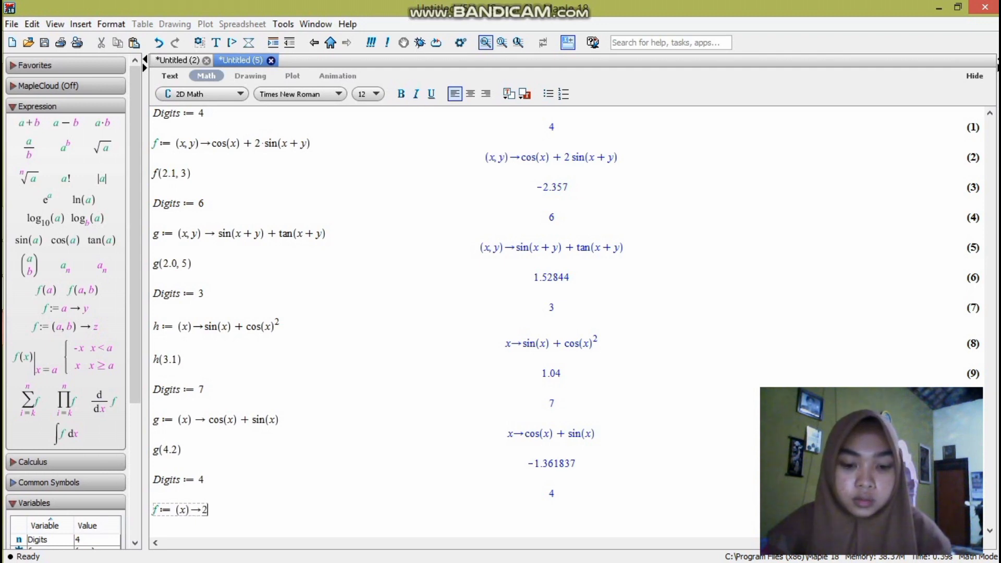
text(*co)
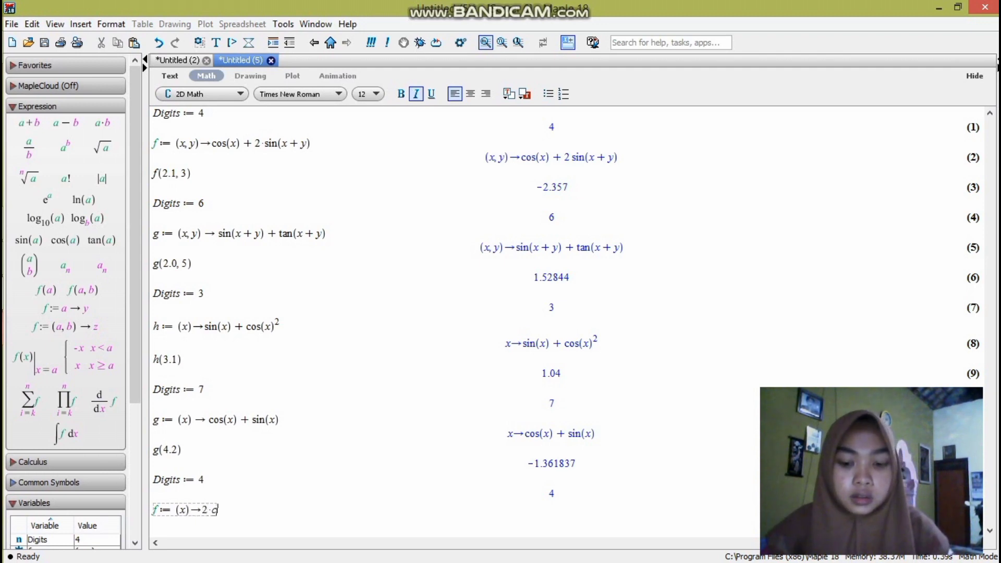
text(s(x))
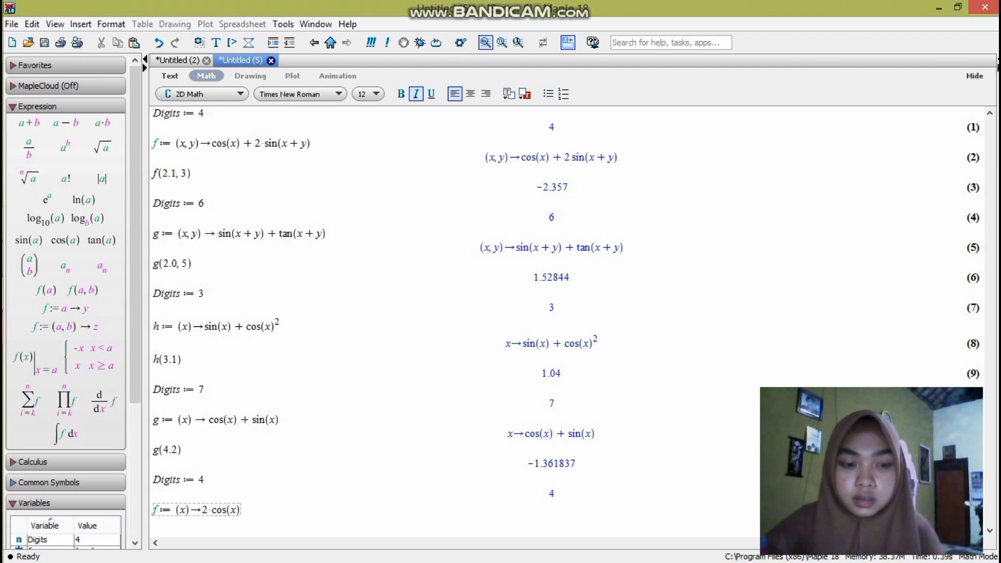
key(Return)
Evaluate the one-variable function f numerically at x = 4.0 by executing f(4.0).
text(f)
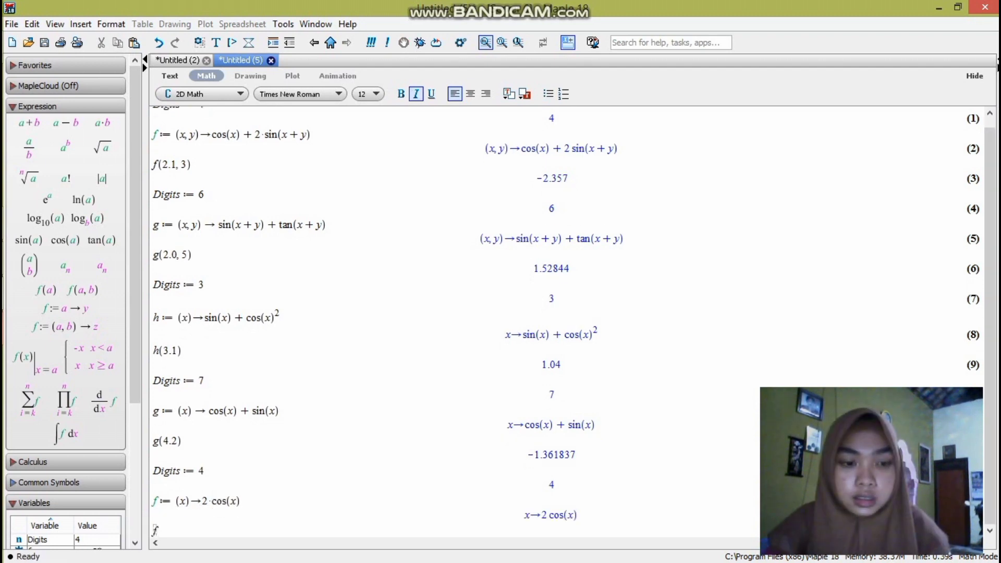
text((4.0)
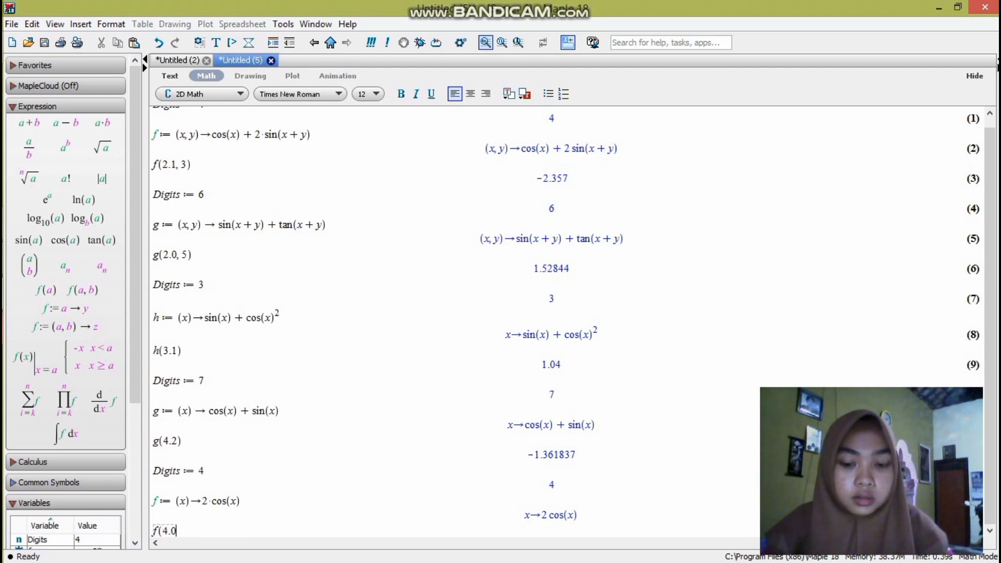
text())
key(Return)
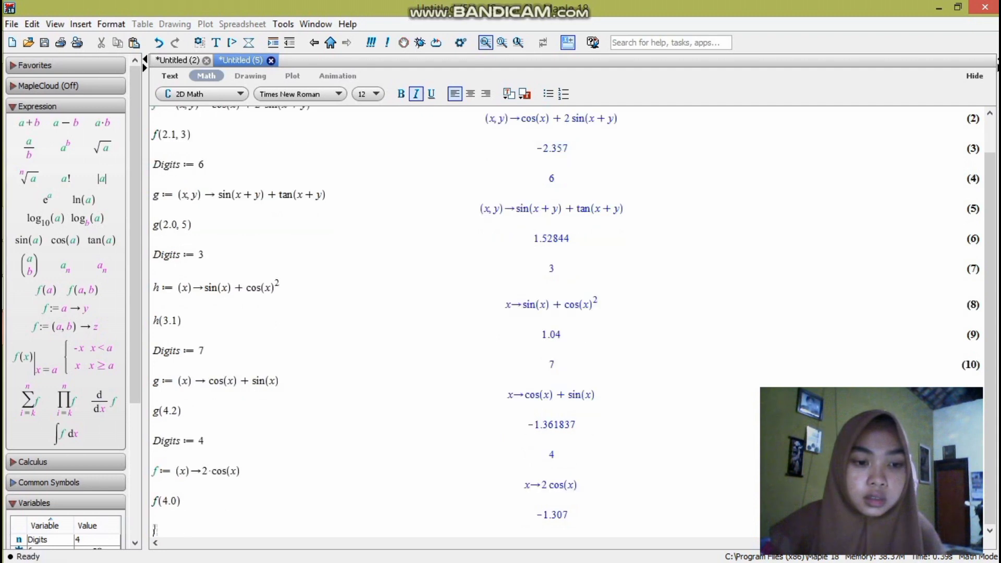